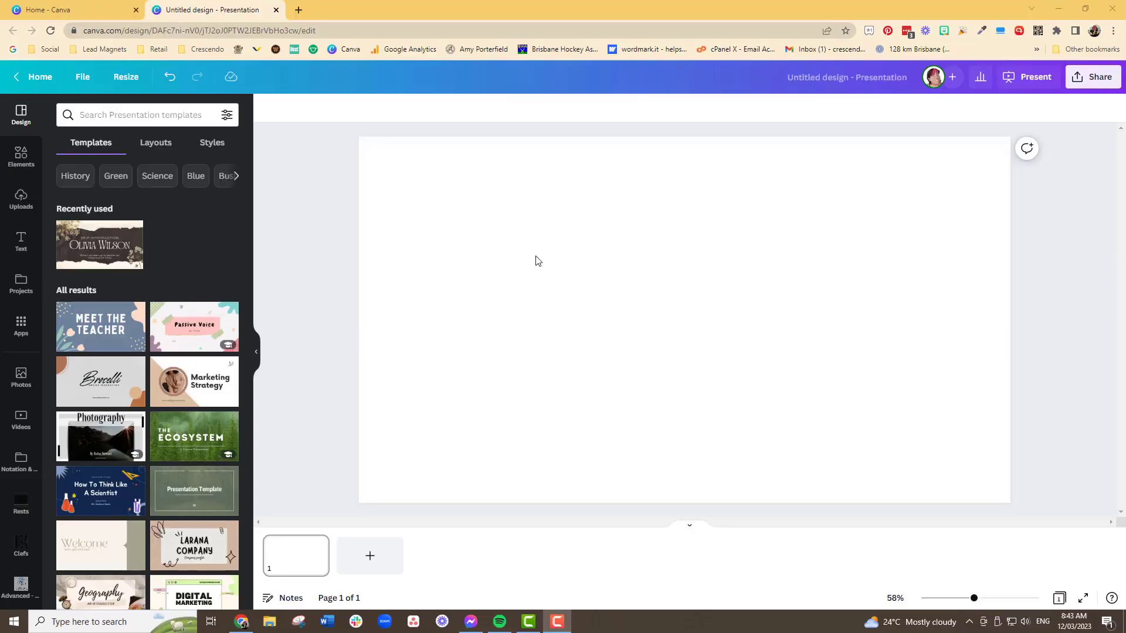
- Rename the untitled presentation as test
{"action": "left_click", "coordinate": [844, 79]}
{"action": "key", "text": "BackSpace"}
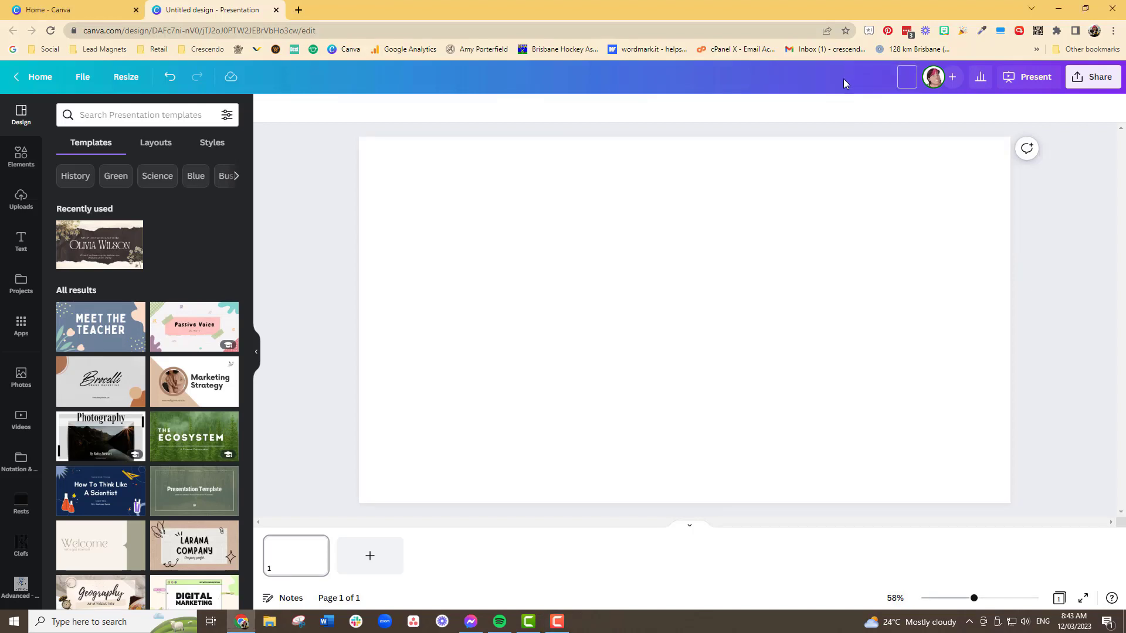
{"action": "type", "text": "test"}
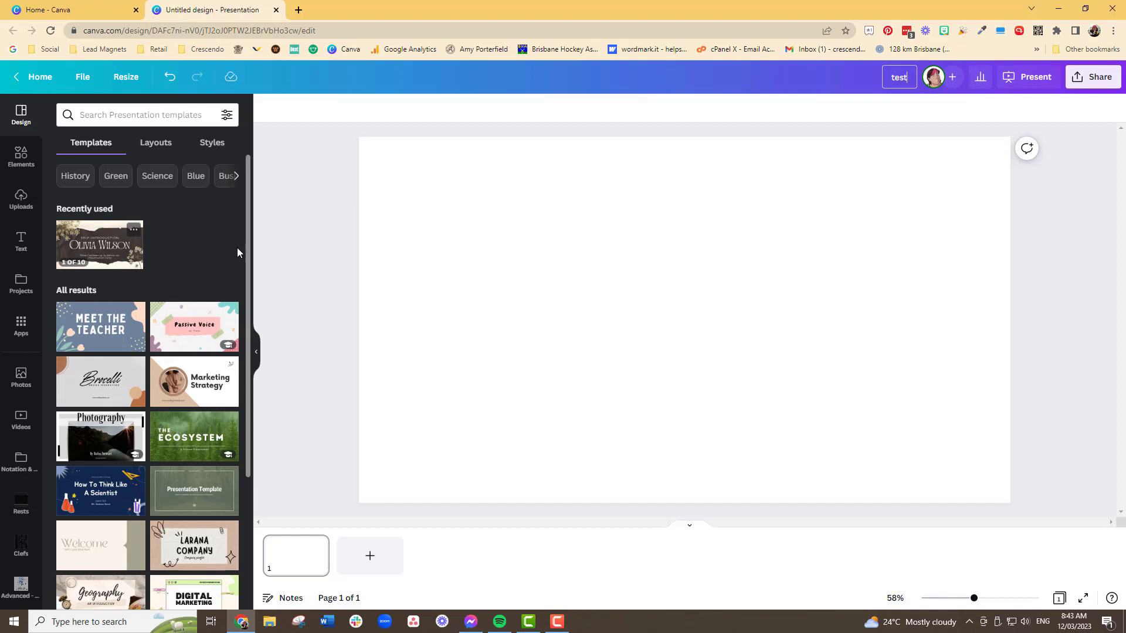
- Apply the LARANA COMPANY title page of the Brown Doodle Company profile template to the blank page
{"action": "left_click_drag", "start_coordinate": [247, 222], "coordinate": [243, 250]}
{"action": "mouse_move", "coordinate": [190, 289]}
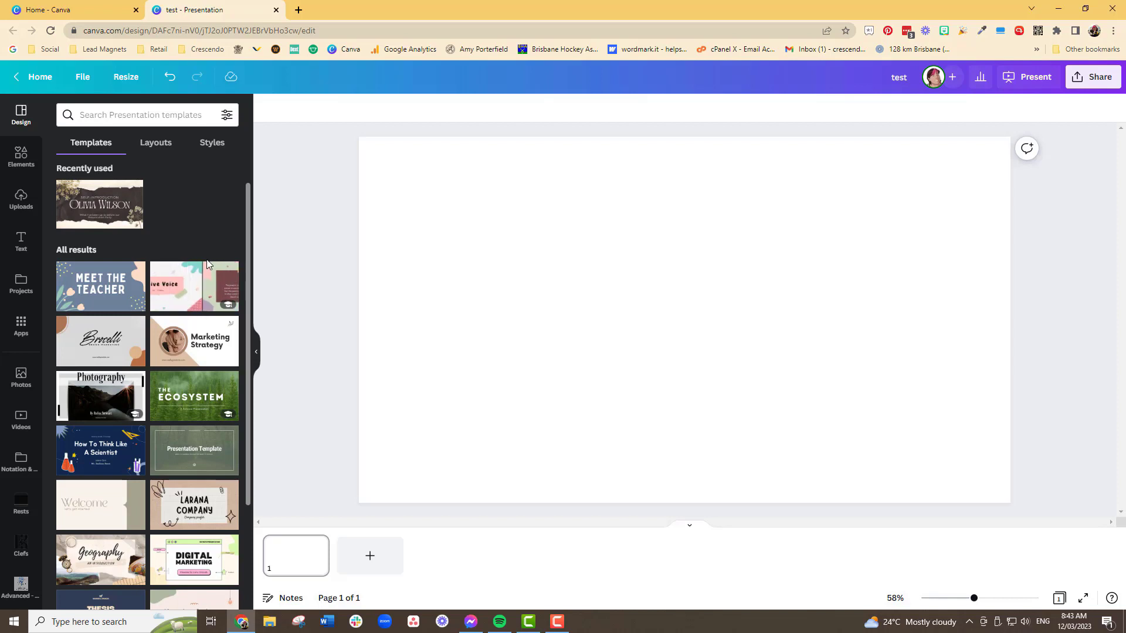
{"action": "mouse_move", "coordinate": [194, 514]}
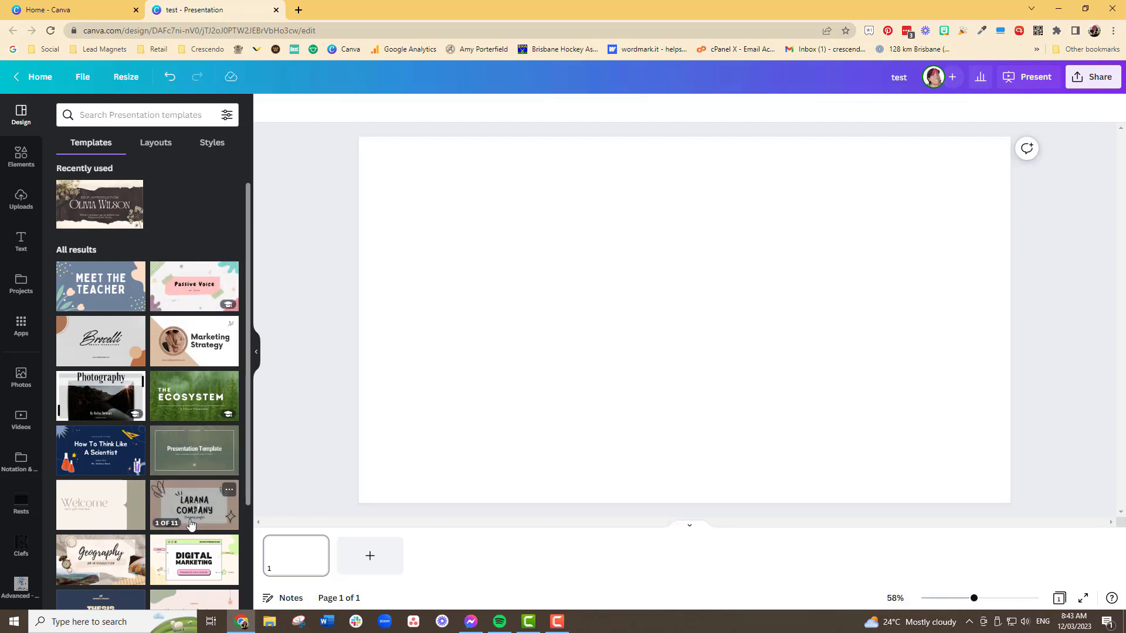
{"action": "left_click", "coordinate": [192, 510]}
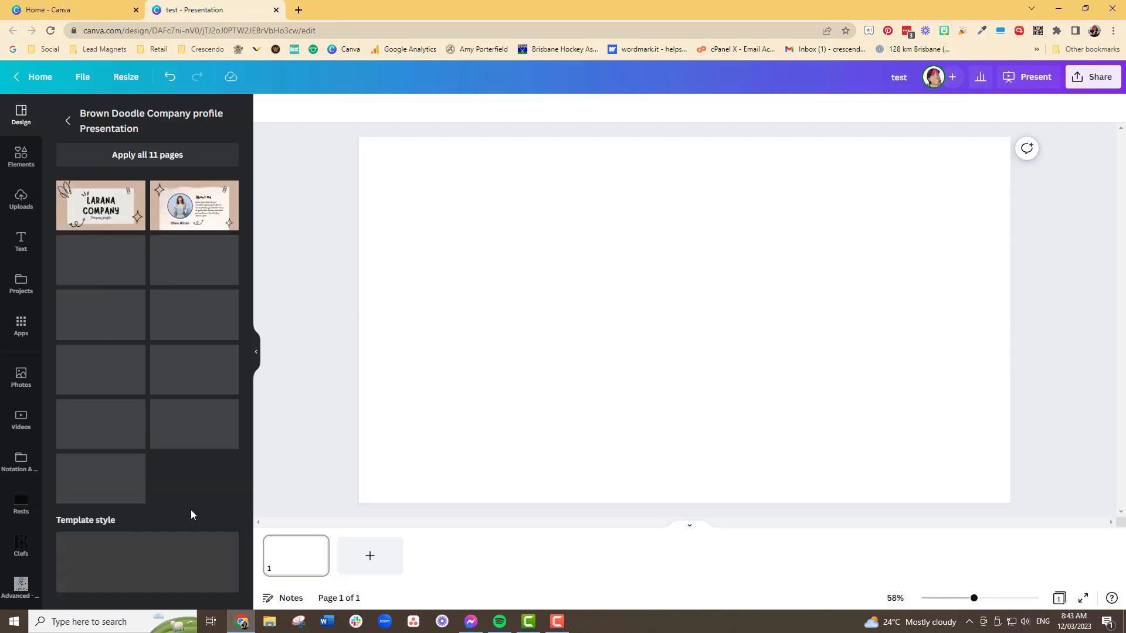
{"action": "left_click", "coordinate": [100, 217]}
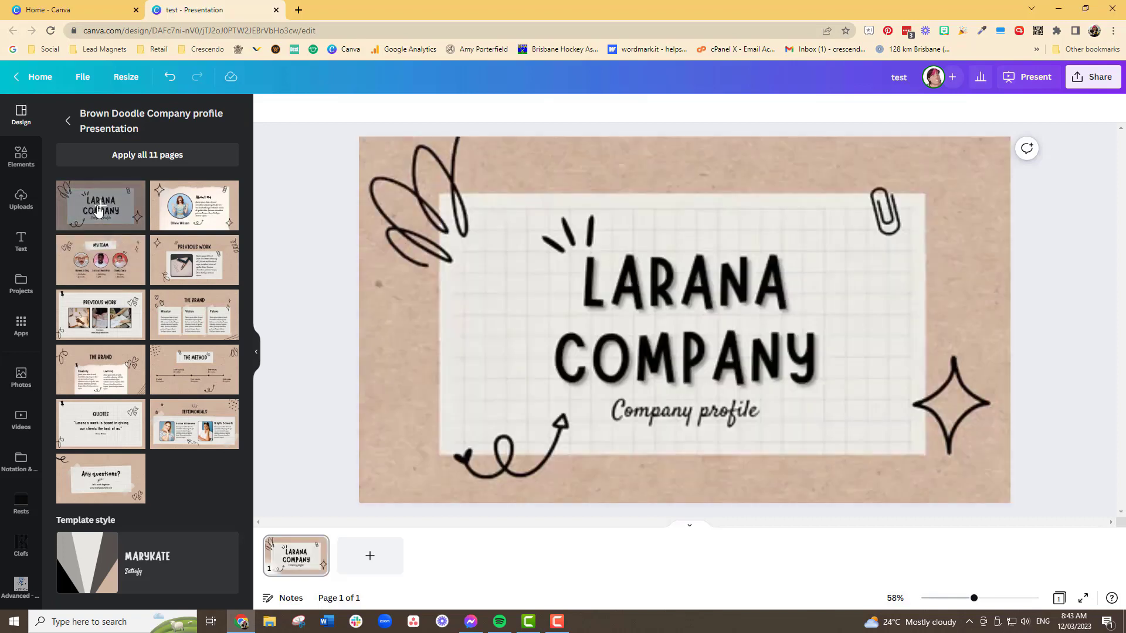
- Delete the LARANA COMPANY title, the accent marks above it and the Company profile subtitle
{"action": "left_click", "coordinate": [685, 305]}
{"action": "left_click", "coordinate": [686, 305]}
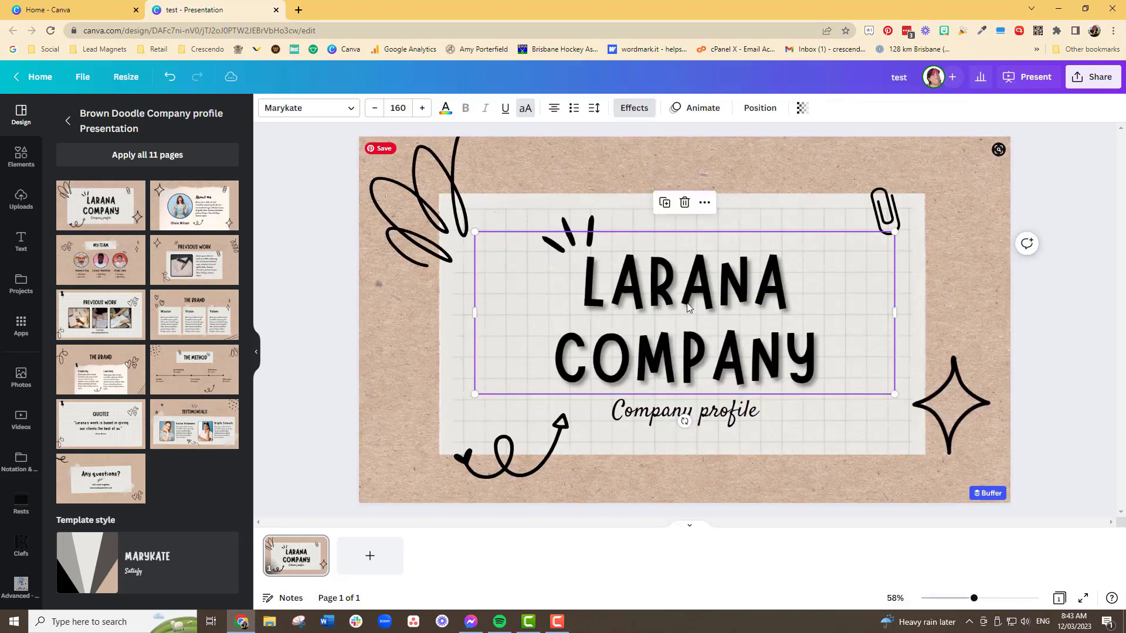
{"action": "key", "text": "Delete"}
{"action": "left_click", "coordinate": [574, 233]}
{"action": "key", "text": "Delete"}
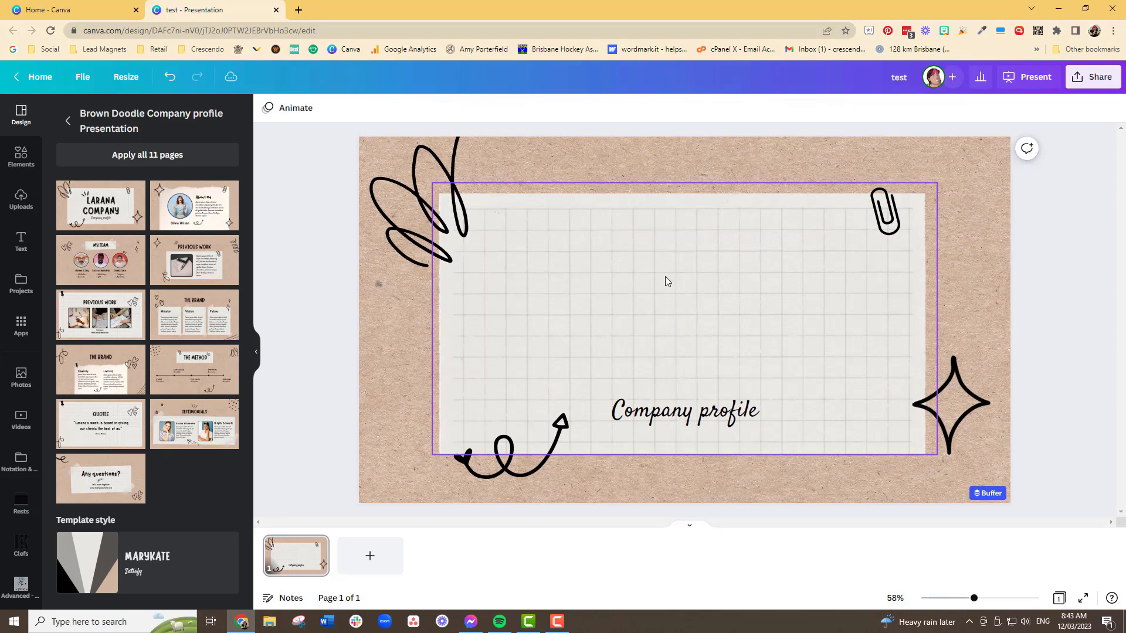
{"action": "left_click", "coordinate": [668, 414]}
{"action": "key", "text": "Delete"}
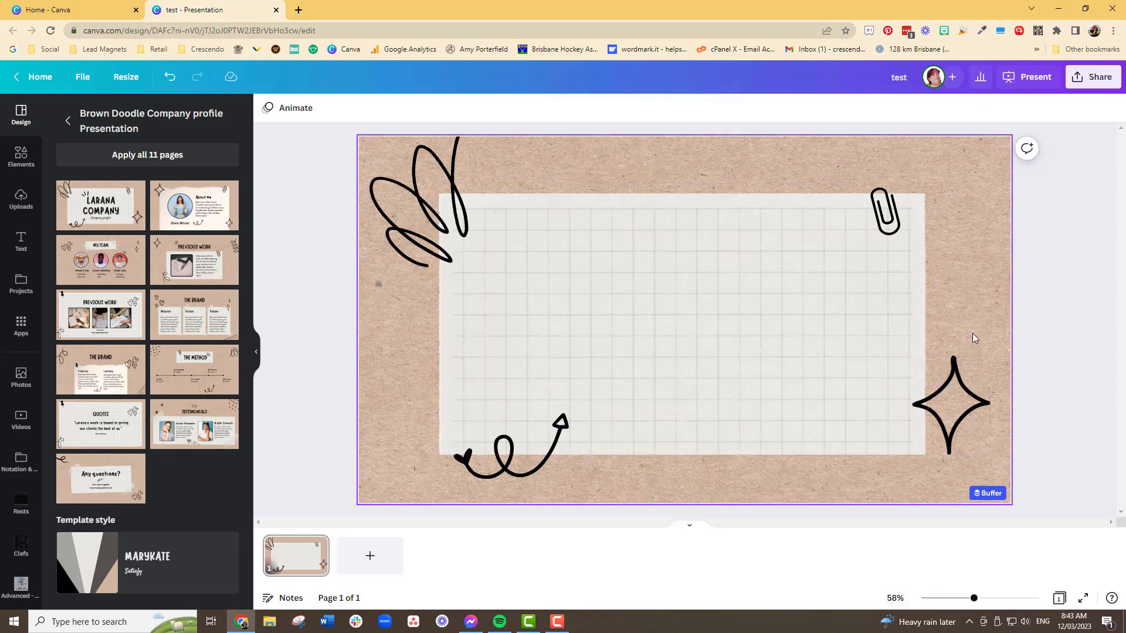
- Delete the brown paper background, the scribble doodle and the grid paper sheet from the page
{"action": "left_click", "coordinate": [610, 157]}
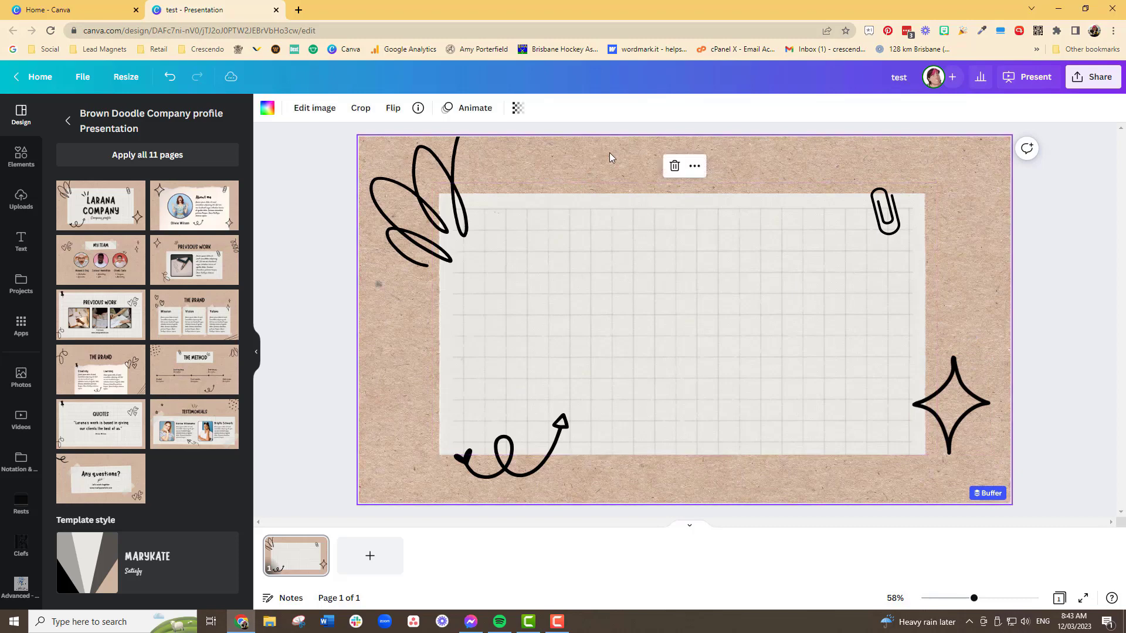
{"action": "key", "text": "Delete"}
{"action": "key", "text": "Delete"}
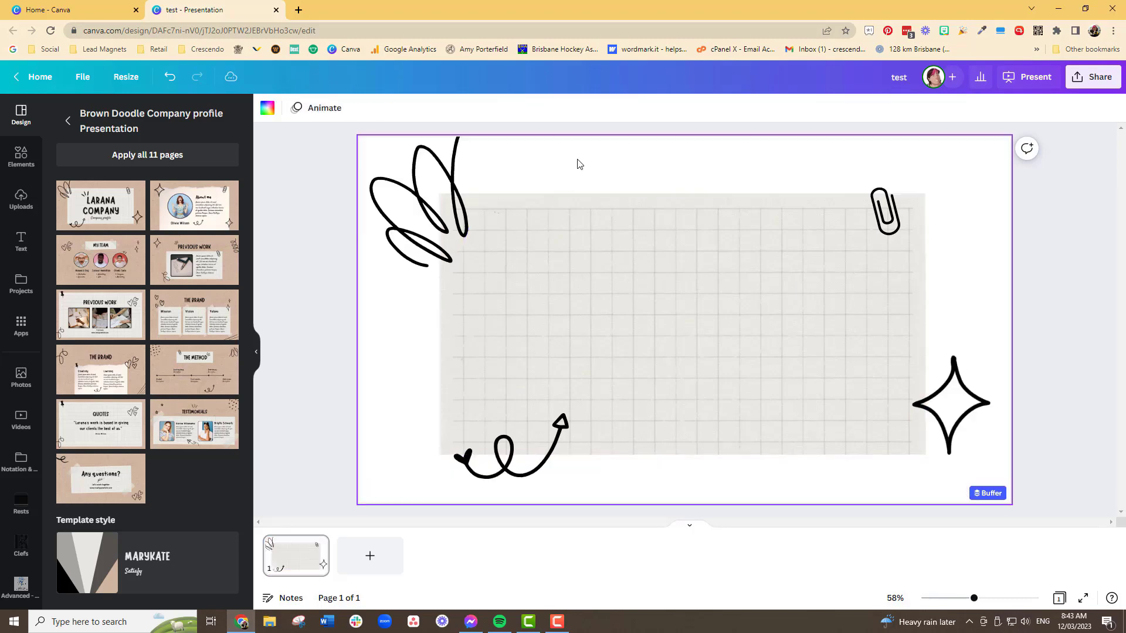
{"action": "left_click", "coordinate": [467, 193]}
{"action": "key", "text": "Delete"}
{"action": "left_click", "coordinate": [510, 276]}
{"action": "key", "text": "Delete"}
- Delete the remaining curly arrow, paperclip and star doodles to leave the page blank
{"action": "left_click", "coordinate": [504, 451]}
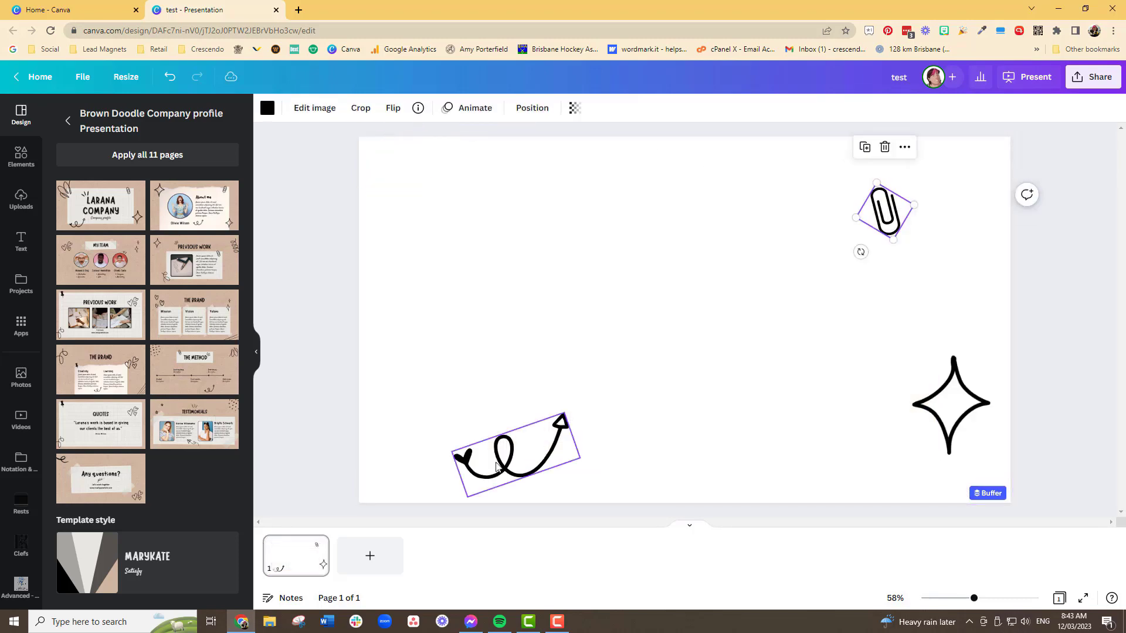
{"action": "key", "text": "Delete"}
{"action": "left_click", "coordinate": [884, 217]}
{"action": "key", "text": "Delete"}
{"action": "left_click", "coordinate": [950, 405]}
{"action": "key", "text": "Delete"}
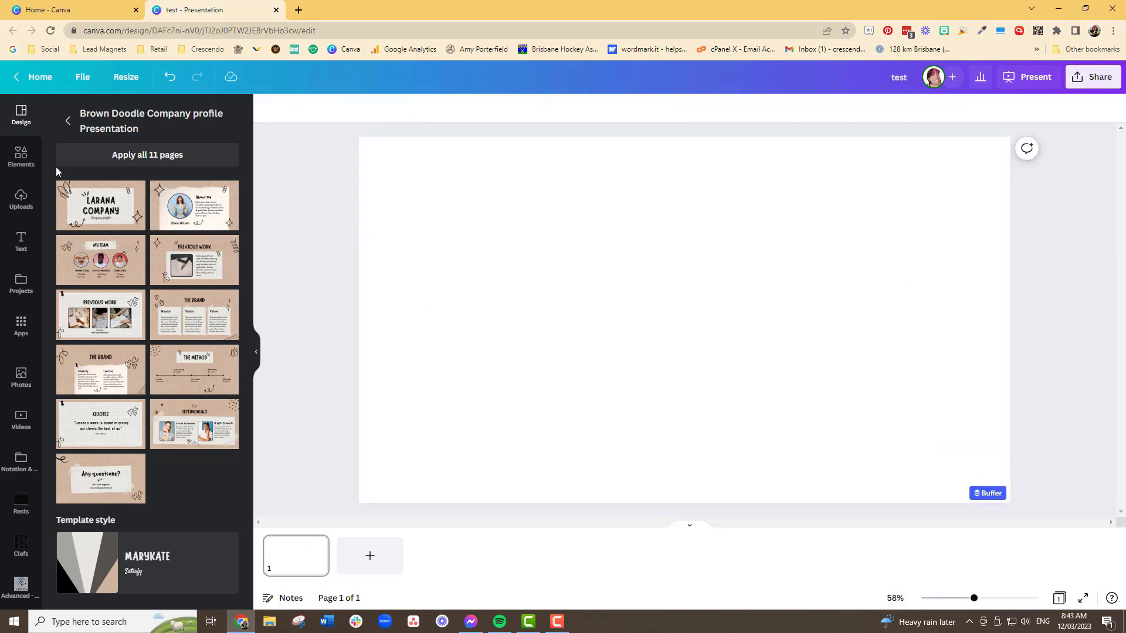
- Add a sharp-cornered square shape and stretch its sides into a wide rectangle covering most of the page
{"action": "left_click", "coordinate": [24, 157]}
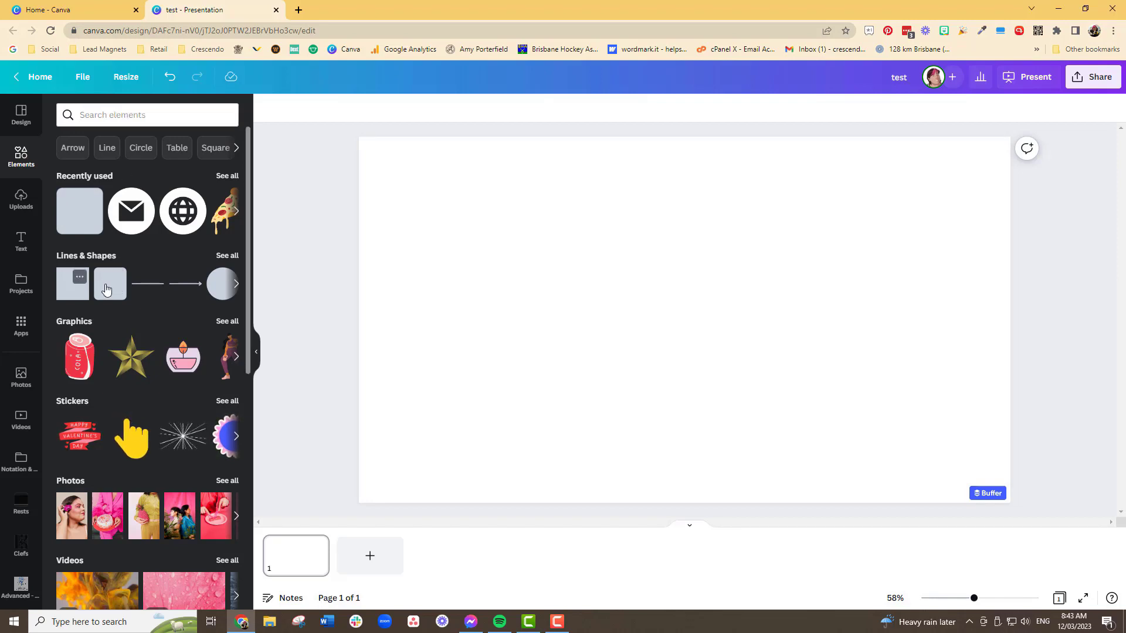
{"action": "left_click", "coordinate": [72, 289]}
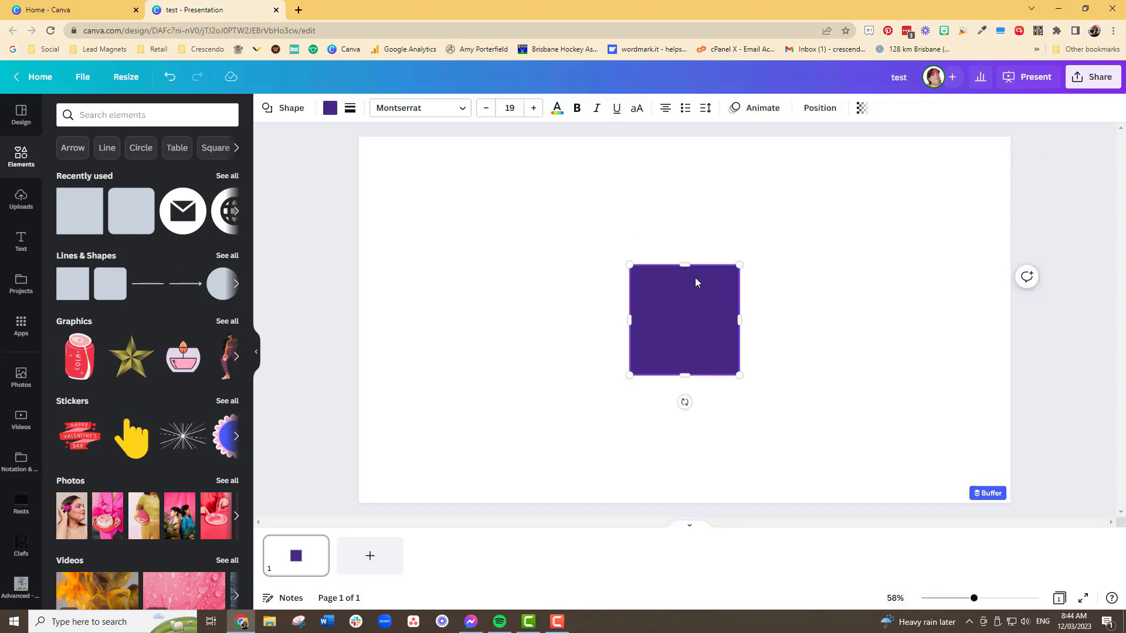
{"action": "left_click_drag", "start_coordinate": [706, 206], "coordinate": [698, 278]}
{"action": "left_click_drag", "start_coordinate": [740, 327], "coordinate": [924, 320]}
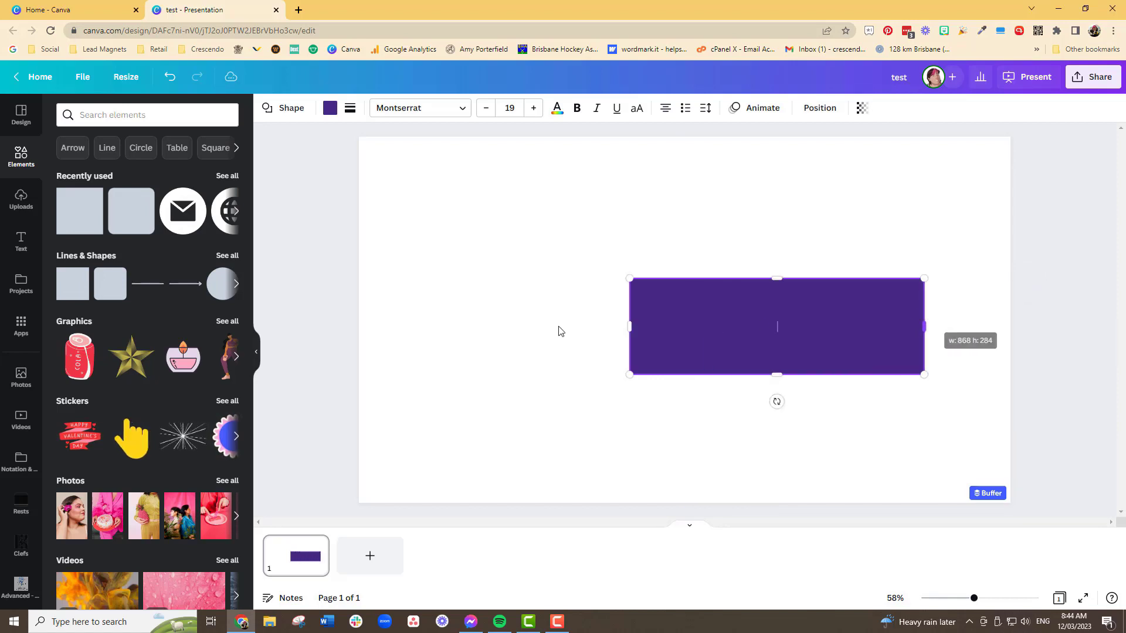
{"action": "left_click_drag", "start_coordinate": [631, 327], "coordinate": [432, 326]}
{"action": "left_click_drag", "start_coordinate": [680, 277], "coordinate": [679, 217]}
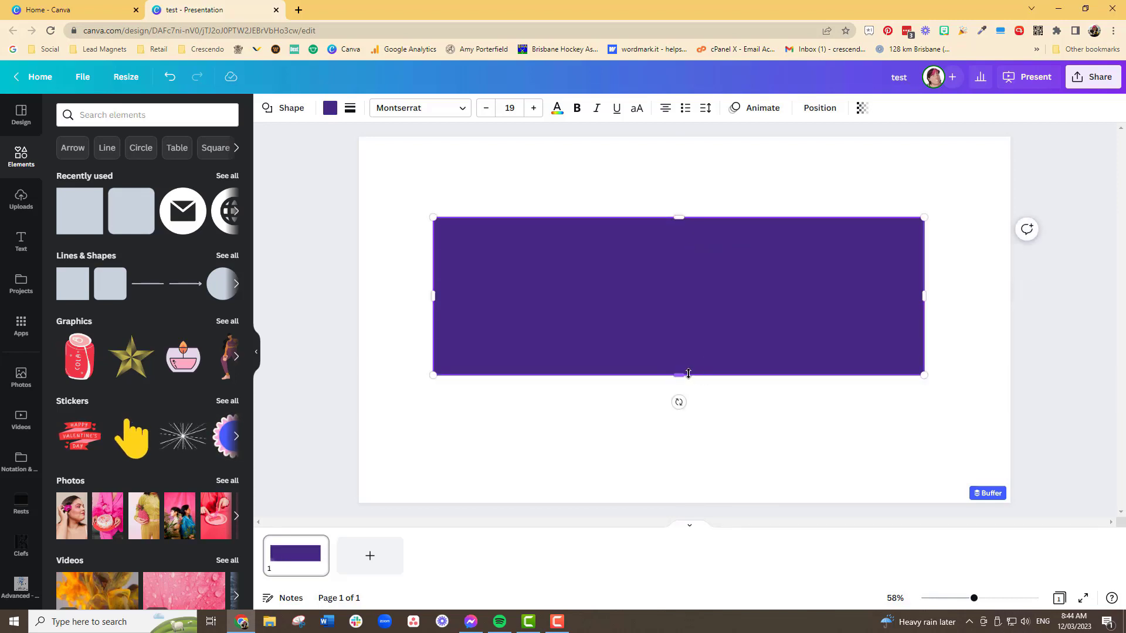
{"action": "left_click_drag", "start_coordinate": [680, 423], "coordinate": [680, 427]}
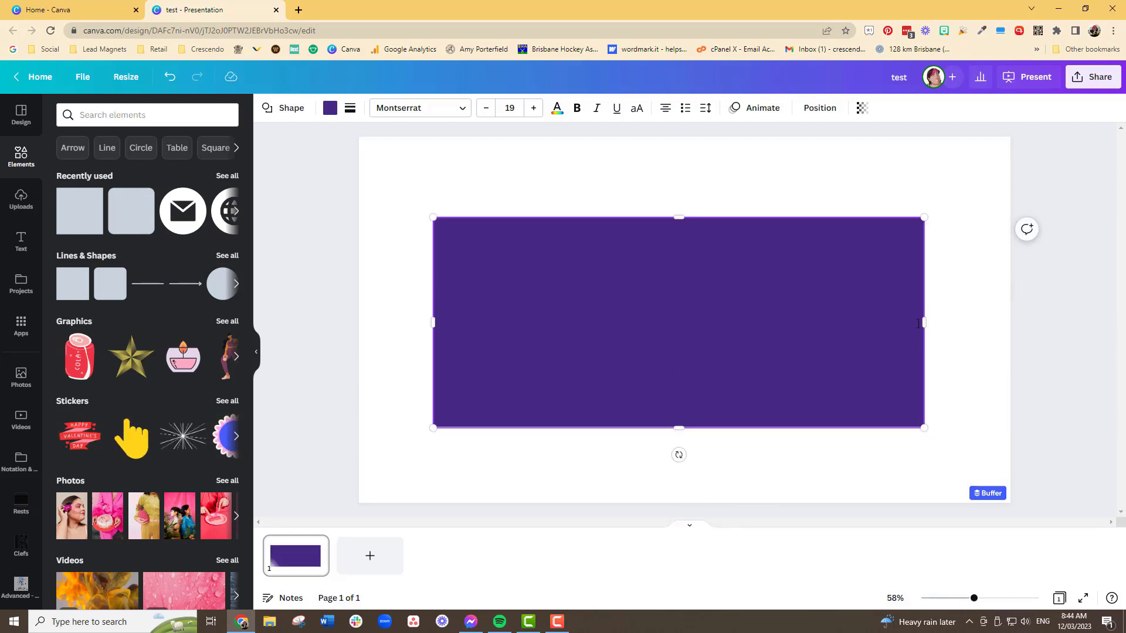
{"action": "left_click_drag", "start_coordinate": [924, 322], "coordinate": [969, 322]}
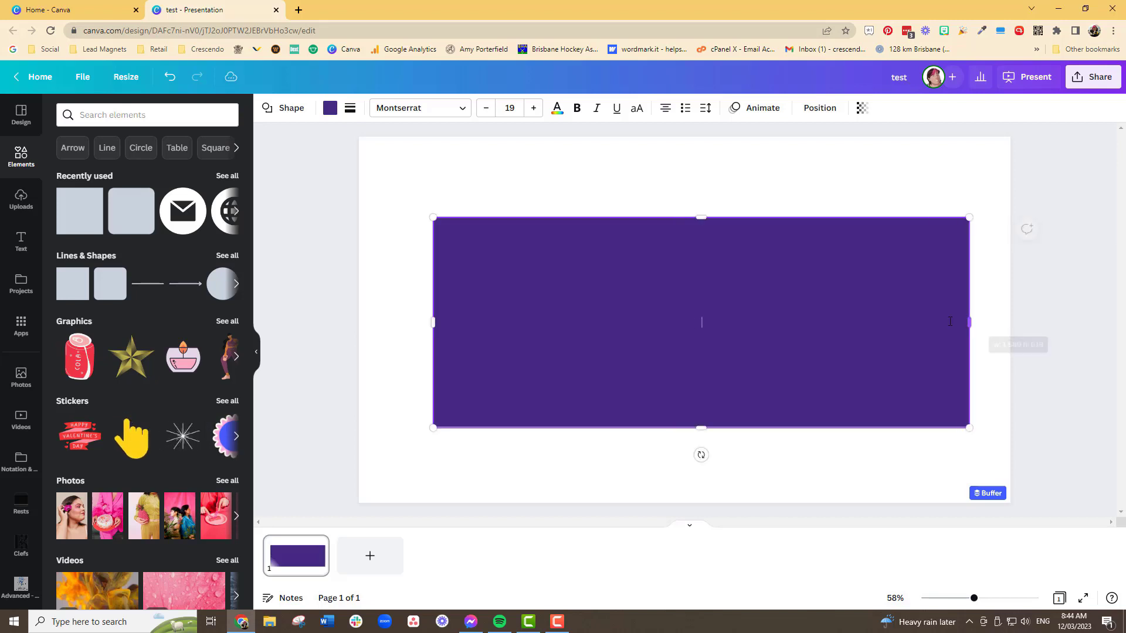
- Align the rectangle to the page's center and middle, and delete it
{"action": "left_click", "coordinate": [821, 108]}
{"action": "left_click", "coordinate": [777, 210]}
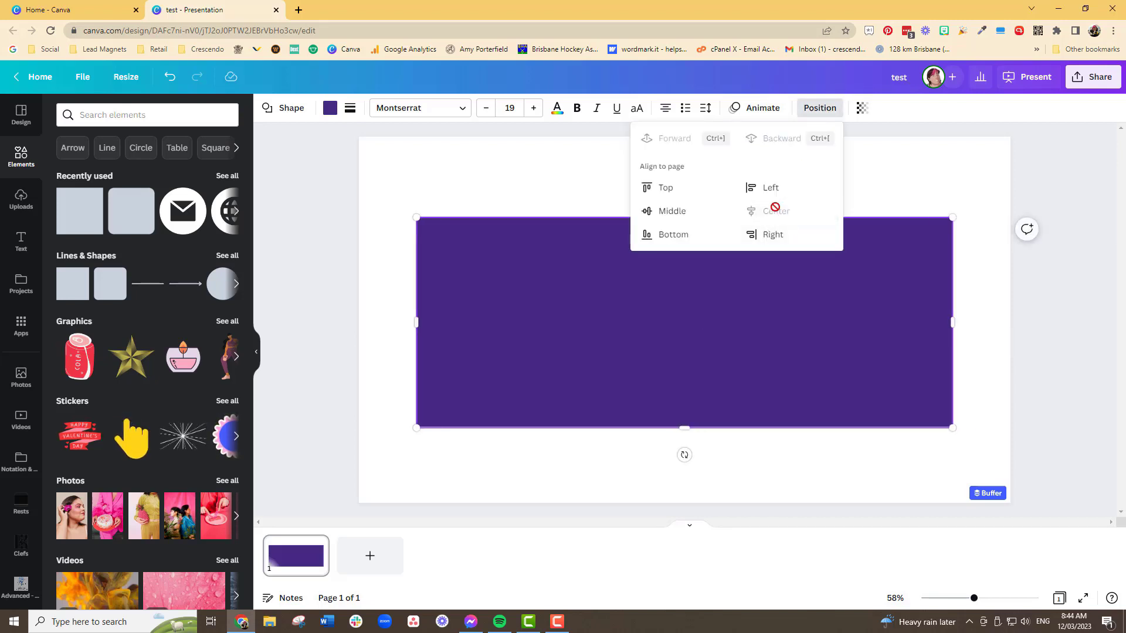
{"action": "left_click", "coordinate": [670, 212]}
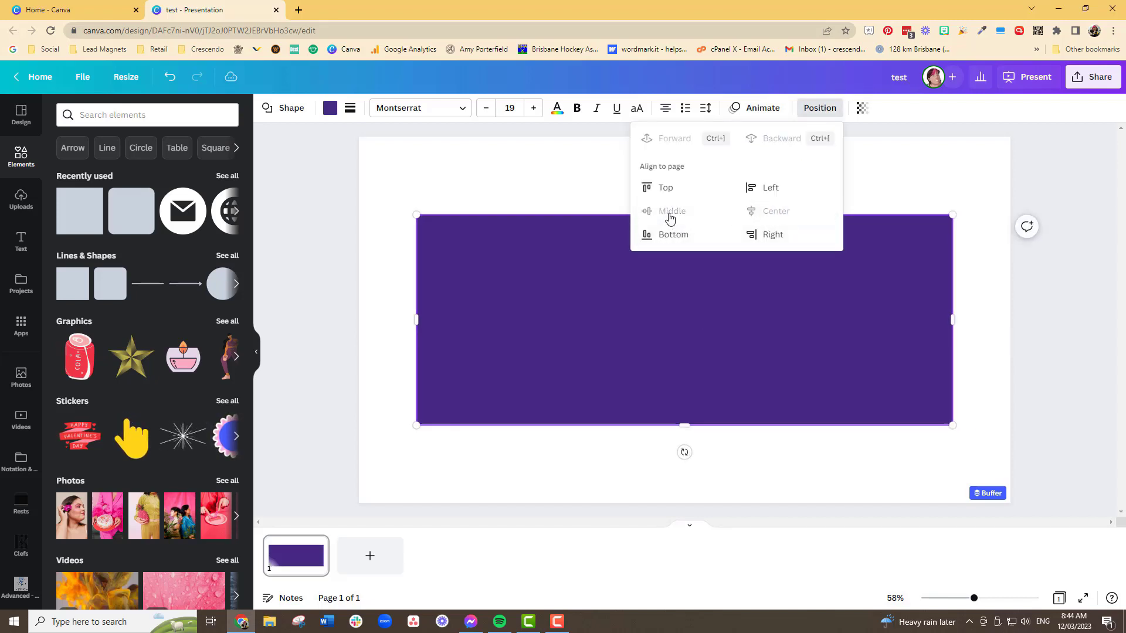
{"action": "left_click", "coordinate": [555, 335]}
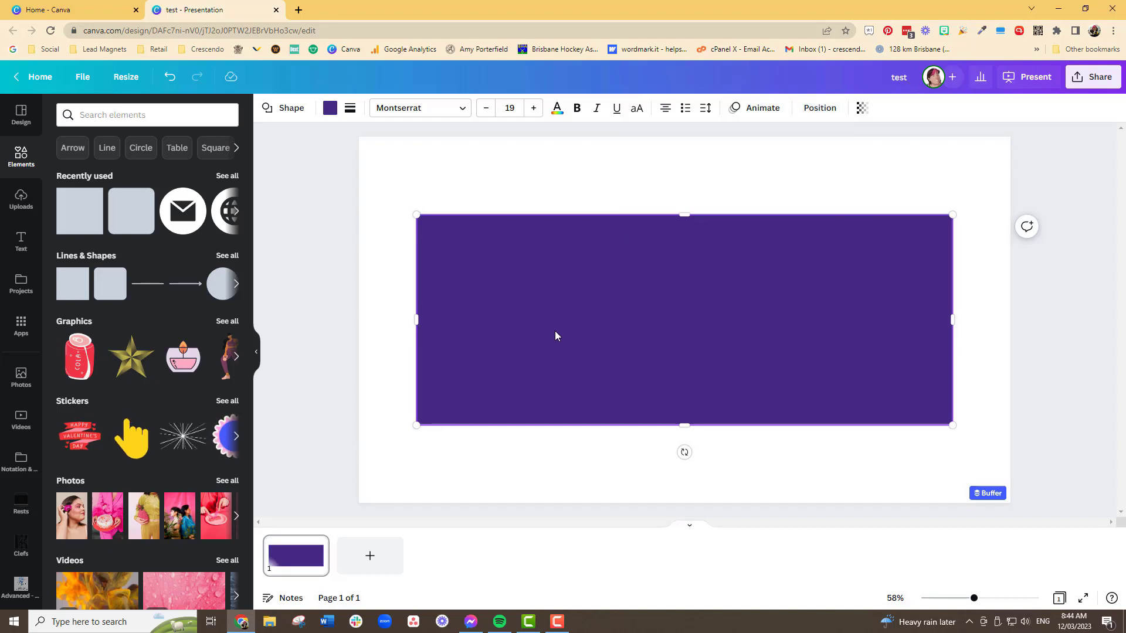
{"action": "key", "text": "Delete"}
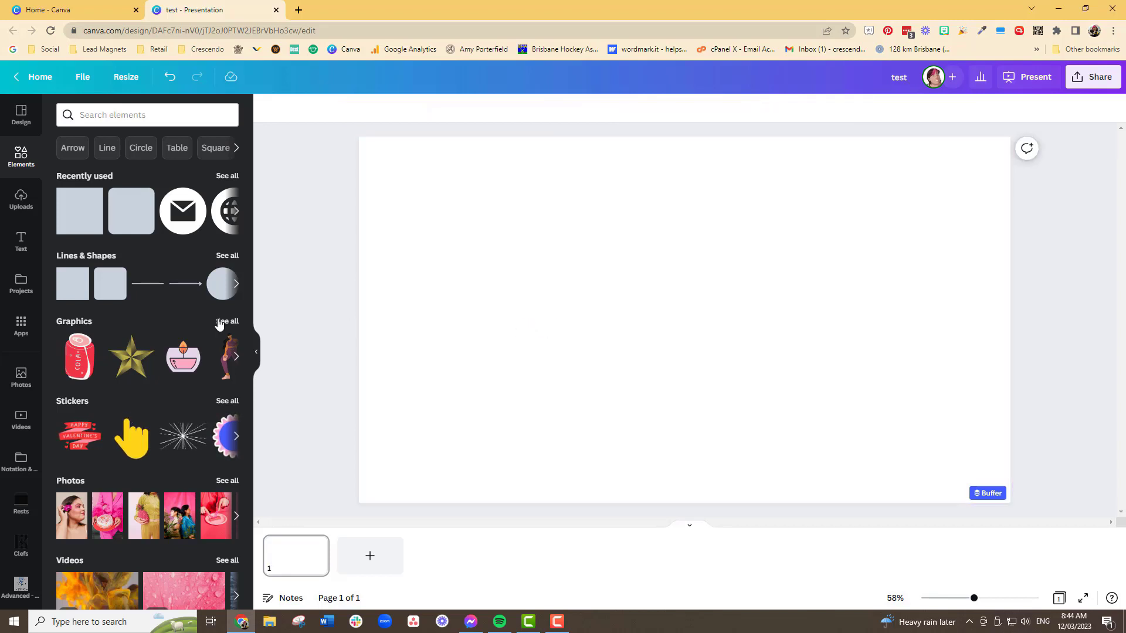
- Add a rounded-corner square shape and stretch its sides into a wide rectangle covering most of the page
{"action": "left_click", "coordinate": [111, 283]}
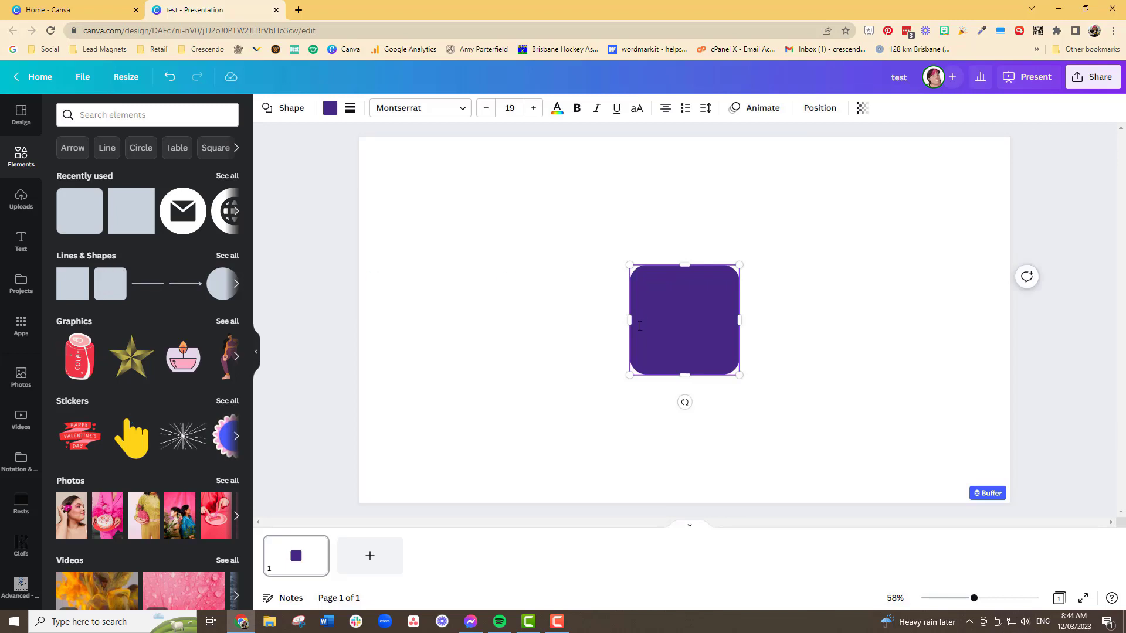
{"action": "left_click_drag", "start_coordinate": [630, 320], "coordinate": [418, 321]}
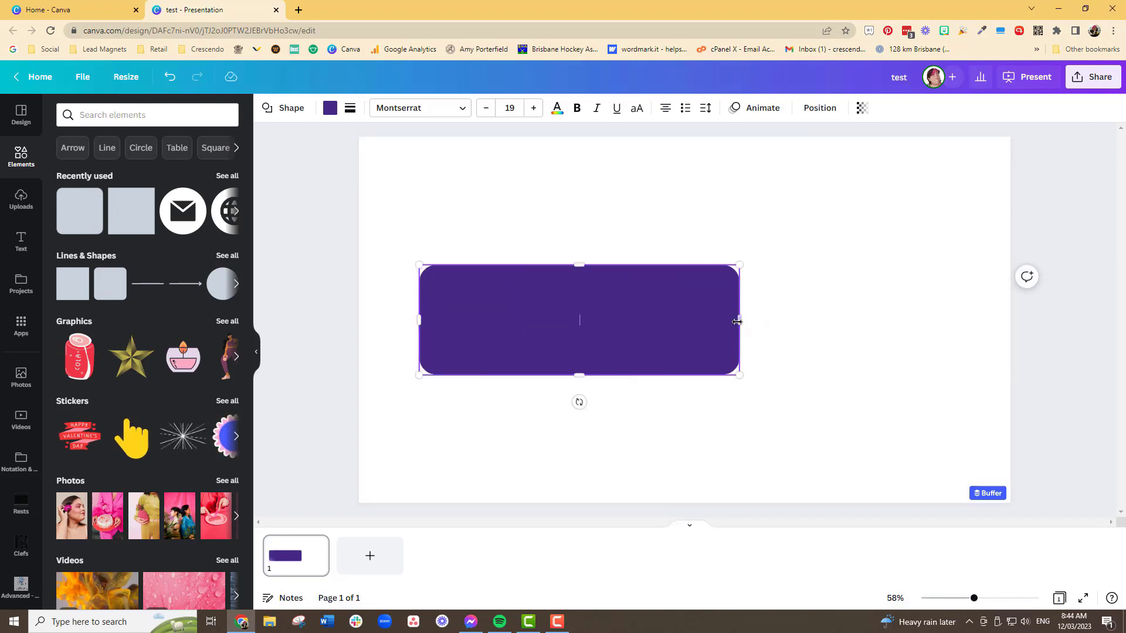
{"action": "left_click_drag", "start_coordinate": [740, 321], "coordinate": [970, 320]}
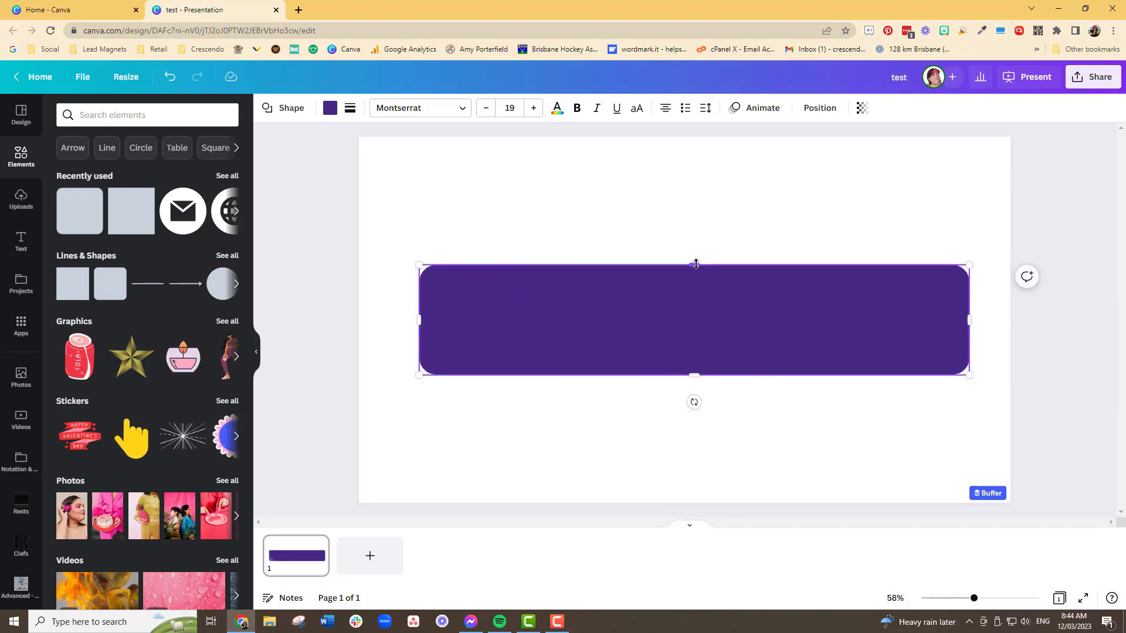
{"action": "left_click_drag", "start_coordinate": [696, 265], "coordinate": [708, 198]}
{"action": "left_click_drag", "start_coordinate": [695, 391], "coordinate": [694, 418]}
- Align the rounded rectangle to the page's center and middle
{"action": "left_click", "coordinate": [825, 116]}
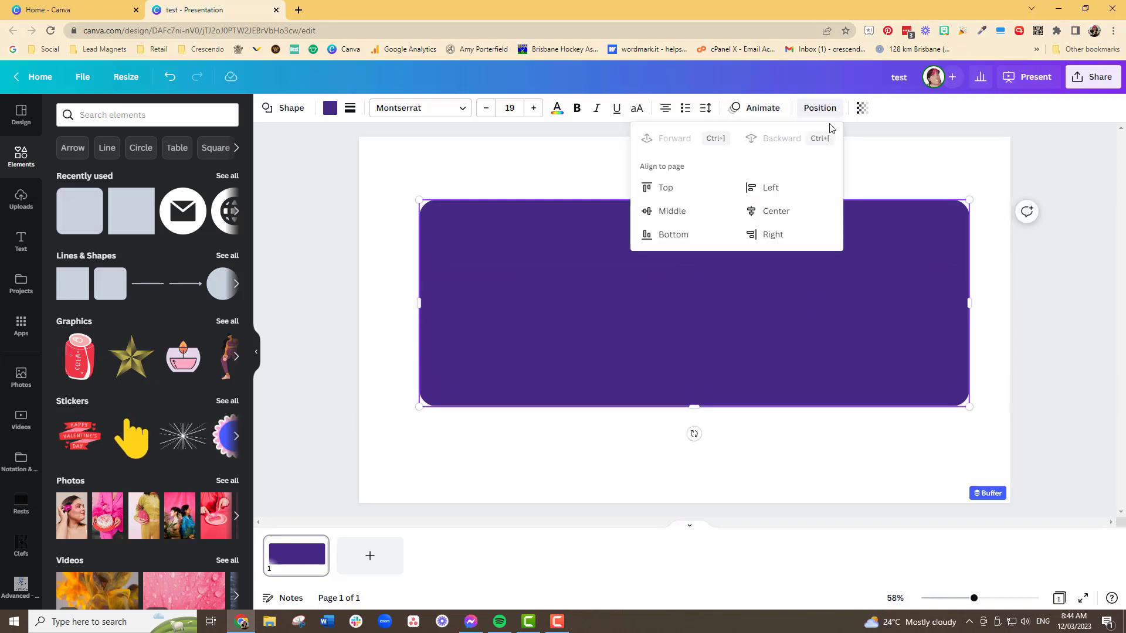
{"action": "left_click", "coordinate": [783, 222]}
{"action": "left_click", "coordinate": [673, 211]}
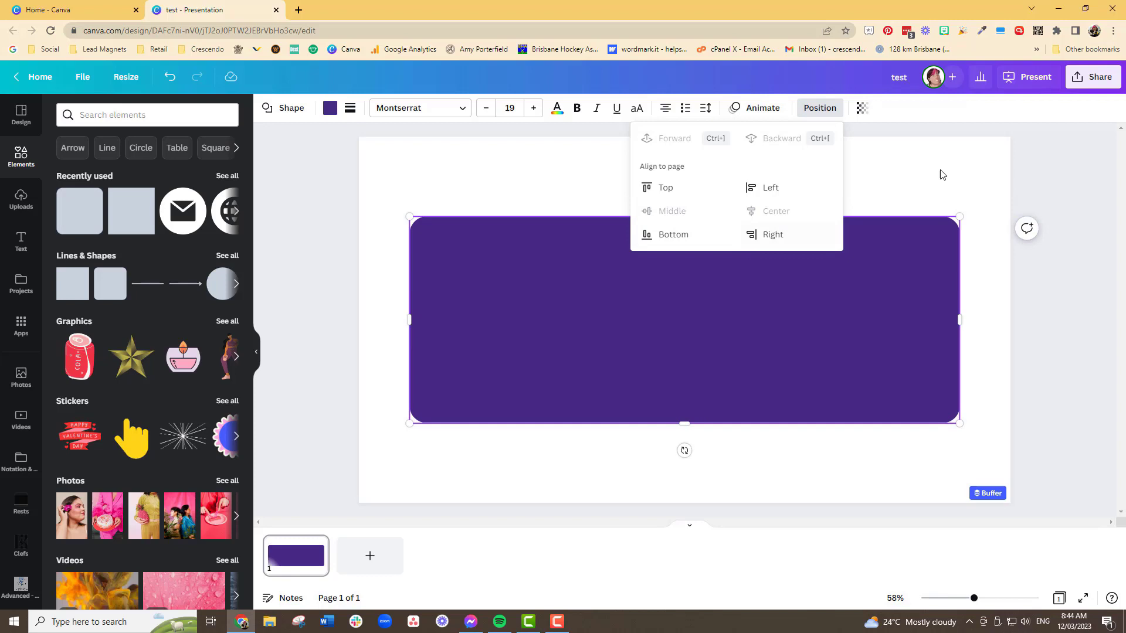
{"action": "left_click", "coordinate": [928, 179]}
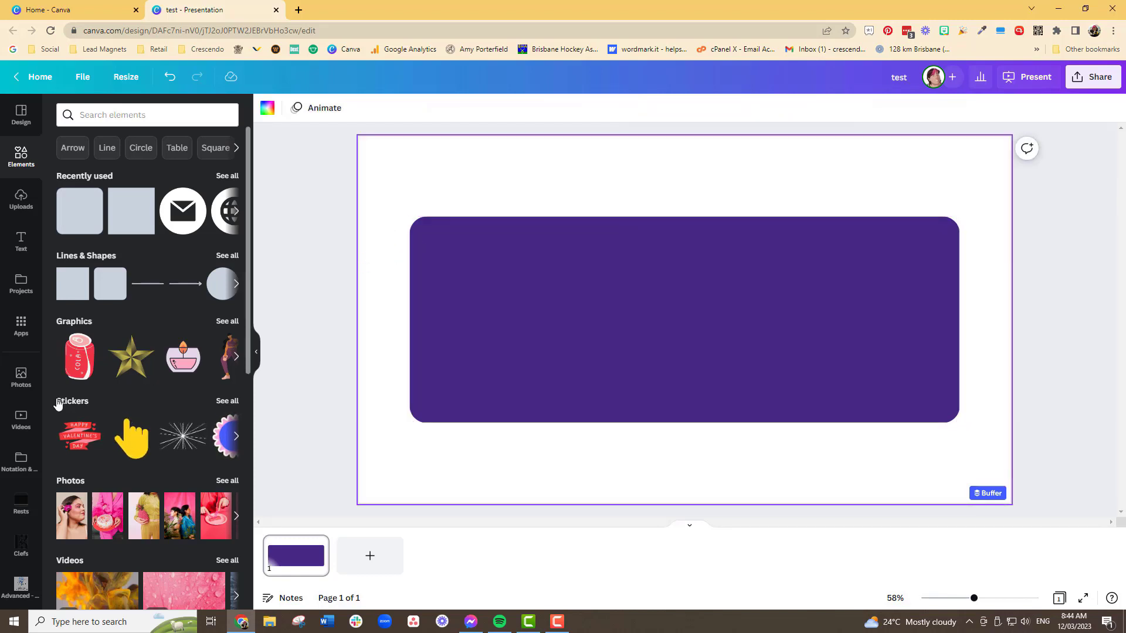
- Search the photos for colour and set the green, yellow and red powder photo as the page background
{"action": "left_click", "coordinate": [21, 377]}
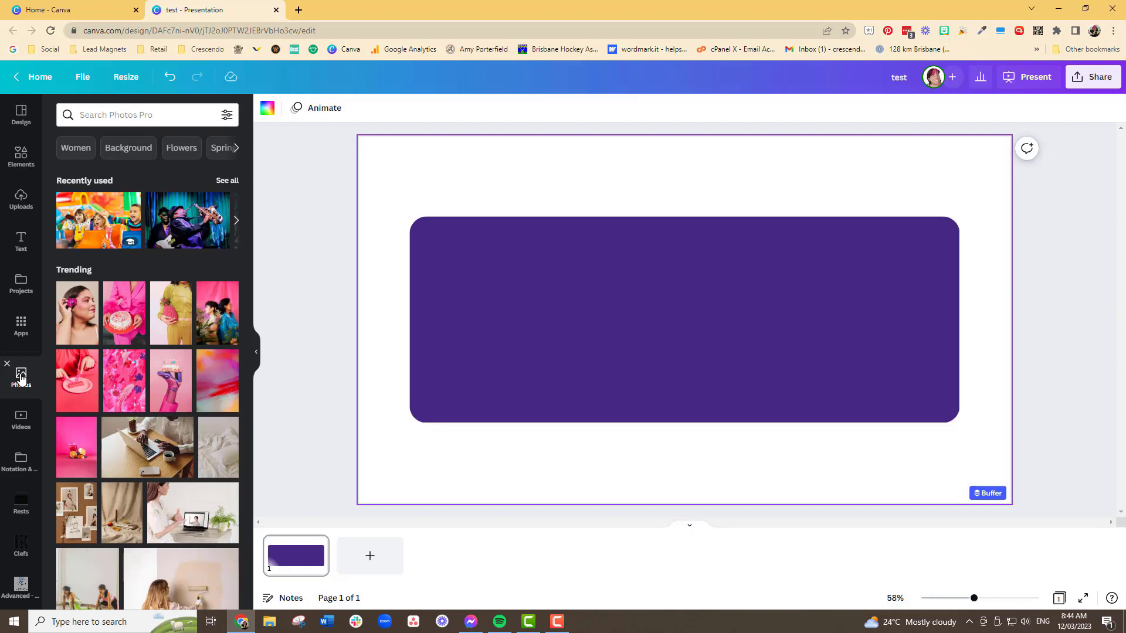
{"action": "left_click", "coordinate": [137, 116]}
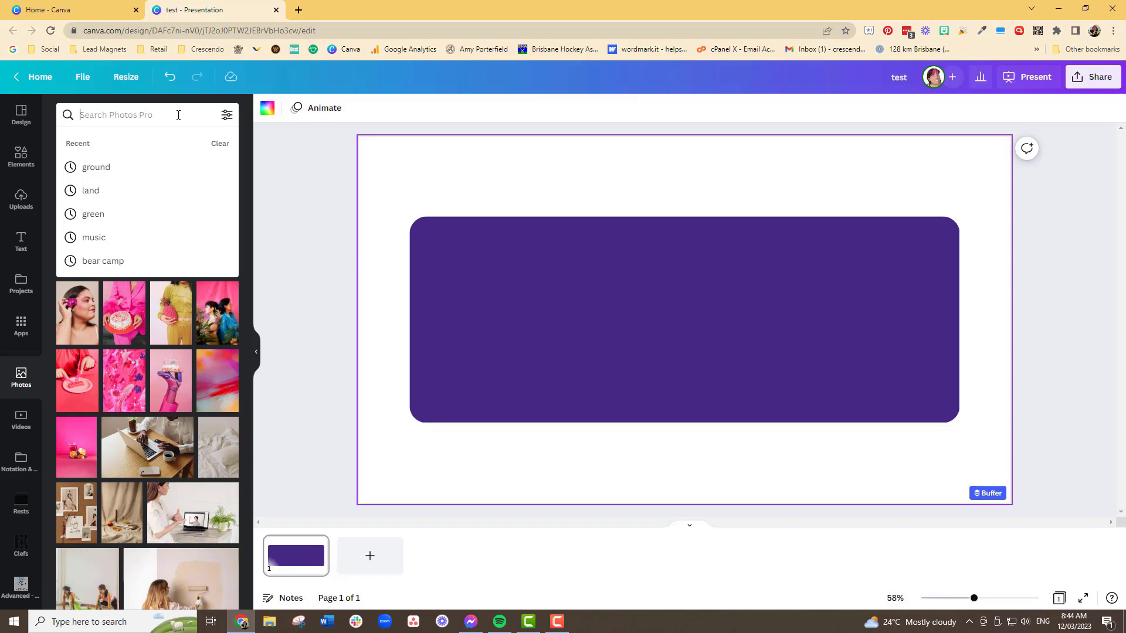
{"action": "type", "text": "colour"}
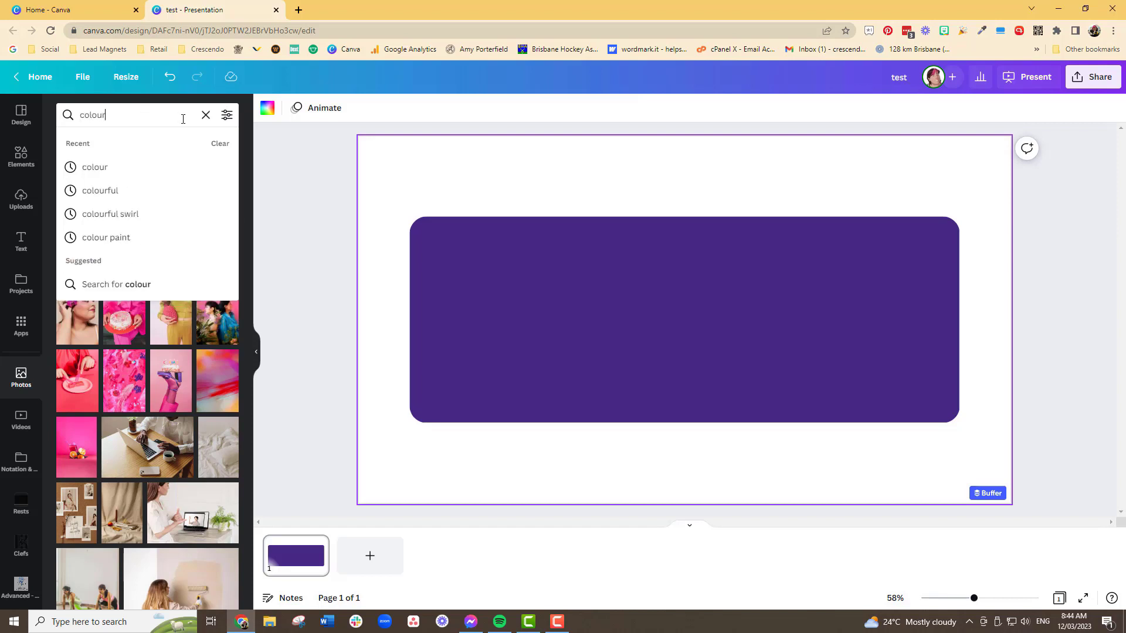
{"action": "key", "text": "Return"}
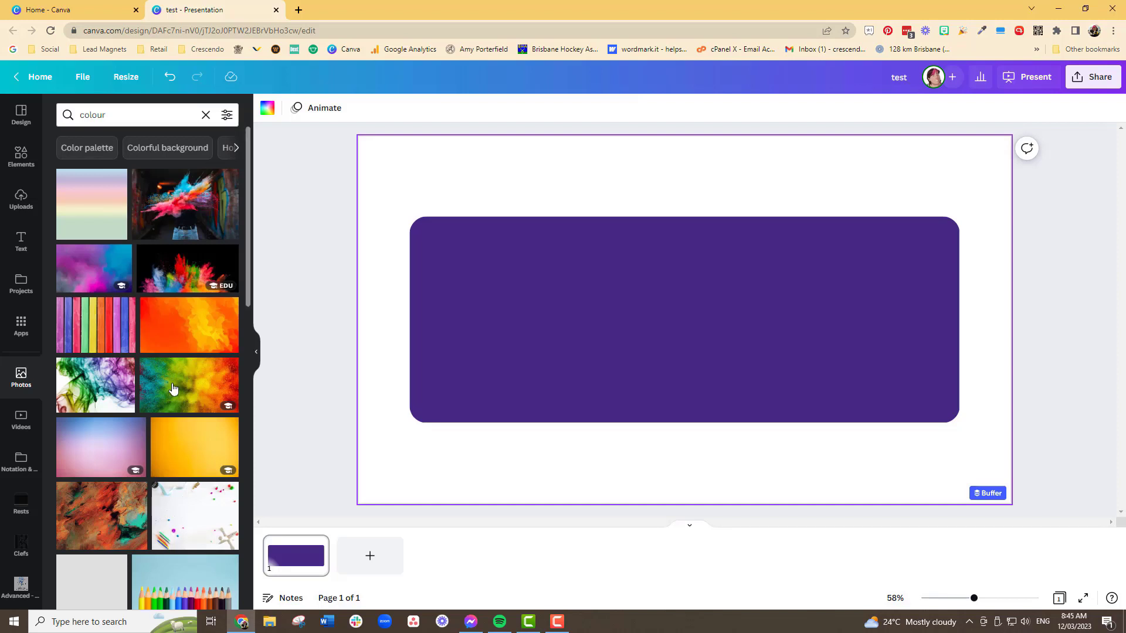
{"action": "left_click_drag", "start_coordinate": [170, 381], "coordinate": [367, 370]}
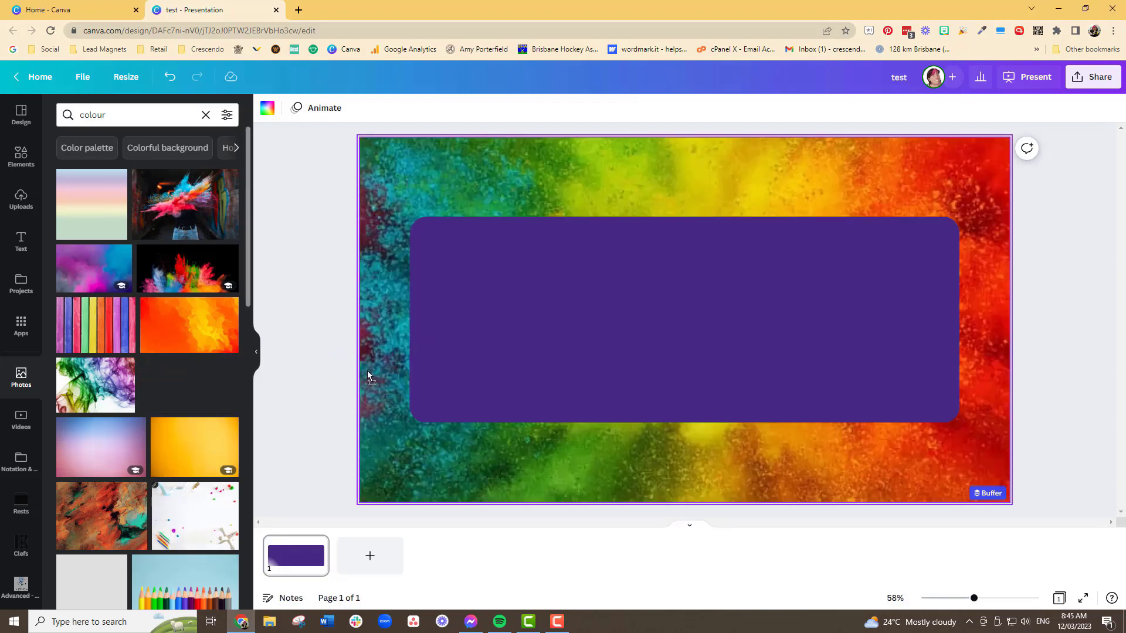
- Fill the rounded rectangle with white
{"action": "left_click", "coordinate": [557, 288]}
{"action": "left_click", "coordinate": [330, 109]}
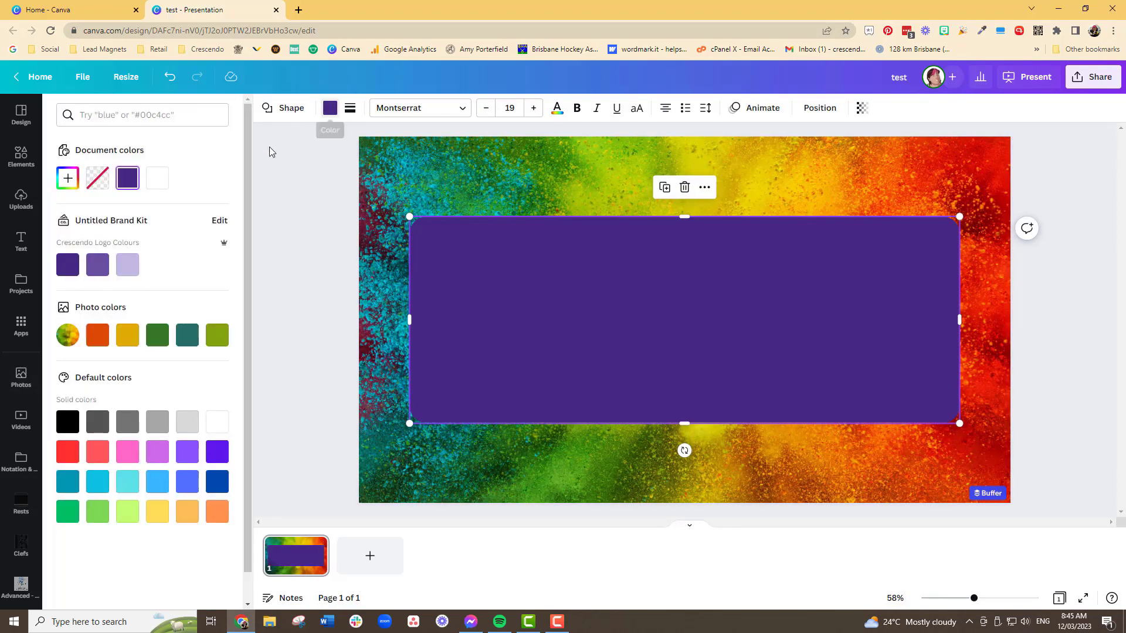
{"action": "left_click", "coordinate": [217, 422]}
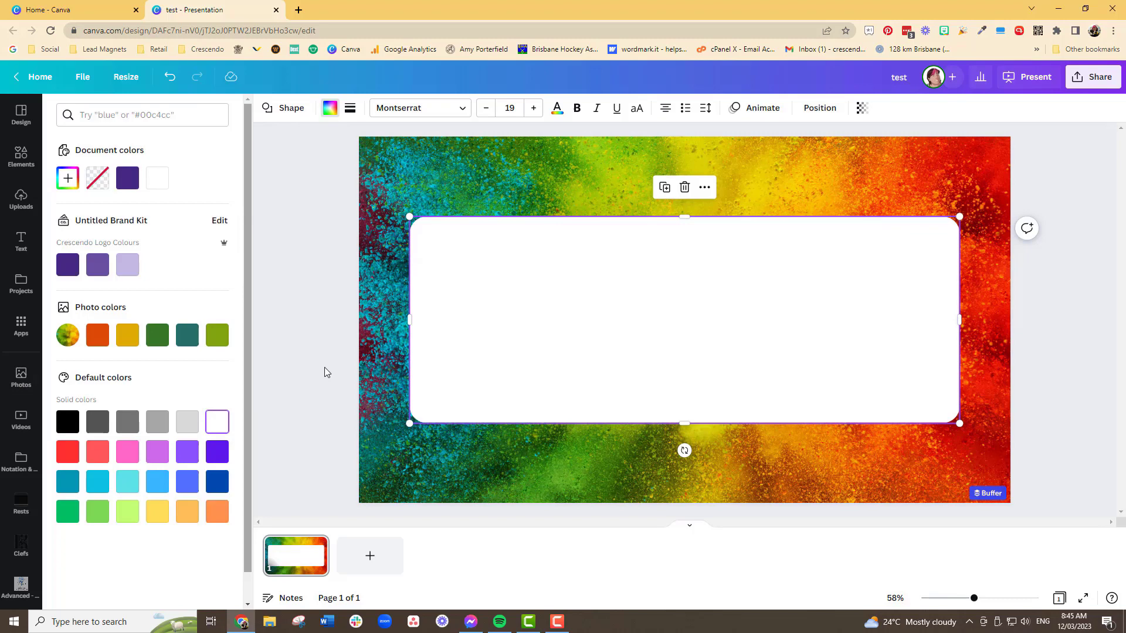
{"action": "key", "text": "Escape"}
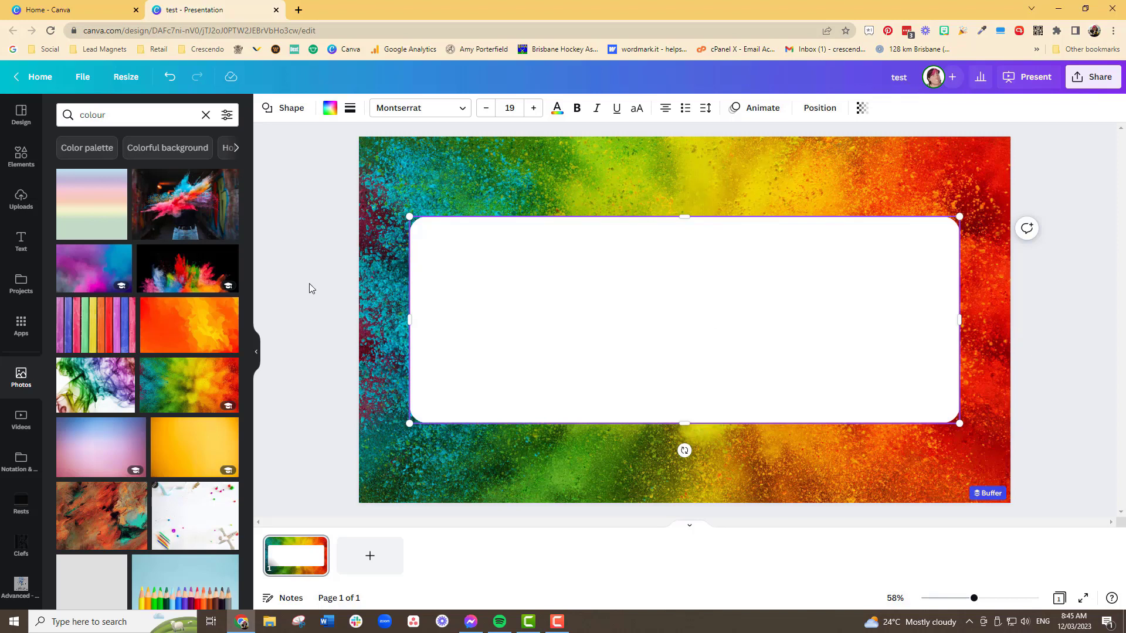
- Place the uploaded rhythm image of three beamed note pairs and a single stem on the white rectangle, enlarging and centering it horizontally
{"action": "left_click", "coordinate": [21, 199]}
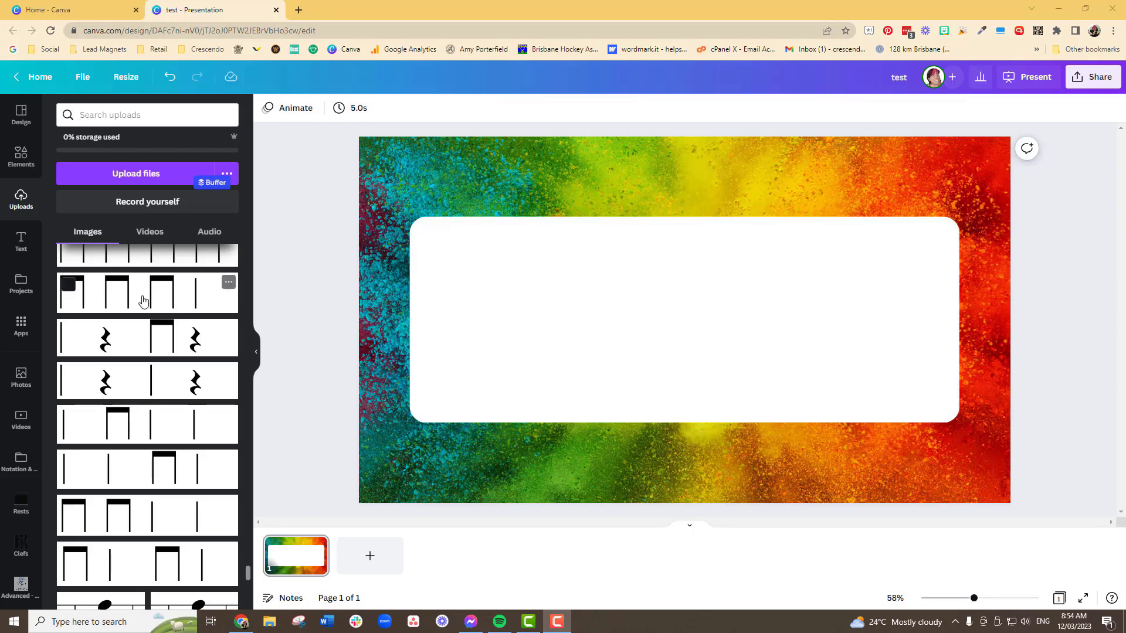
{"action": "left_click_drag", "start_coordinate": [144, 299], "coordinate": [641, 302]}
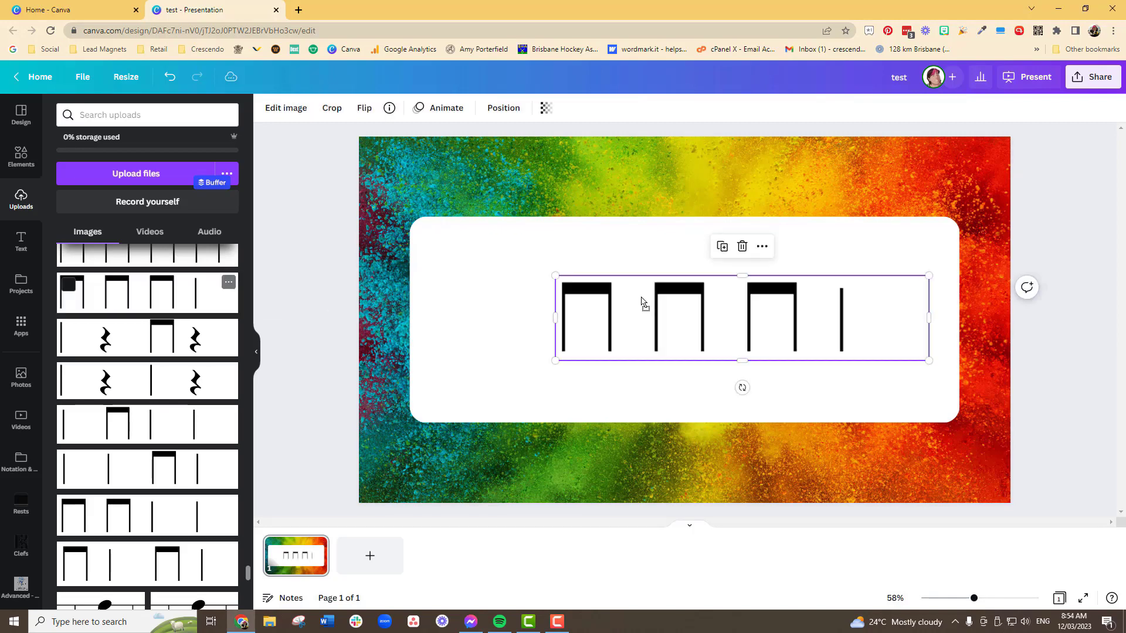
{"action": "left_click_drag", "start_coordinate": [555, 275], "coordinate": [435, 271]}
{"action": "left_click_drag", "start_coordinate": [708, 317], "coordinate": [711, 321]}
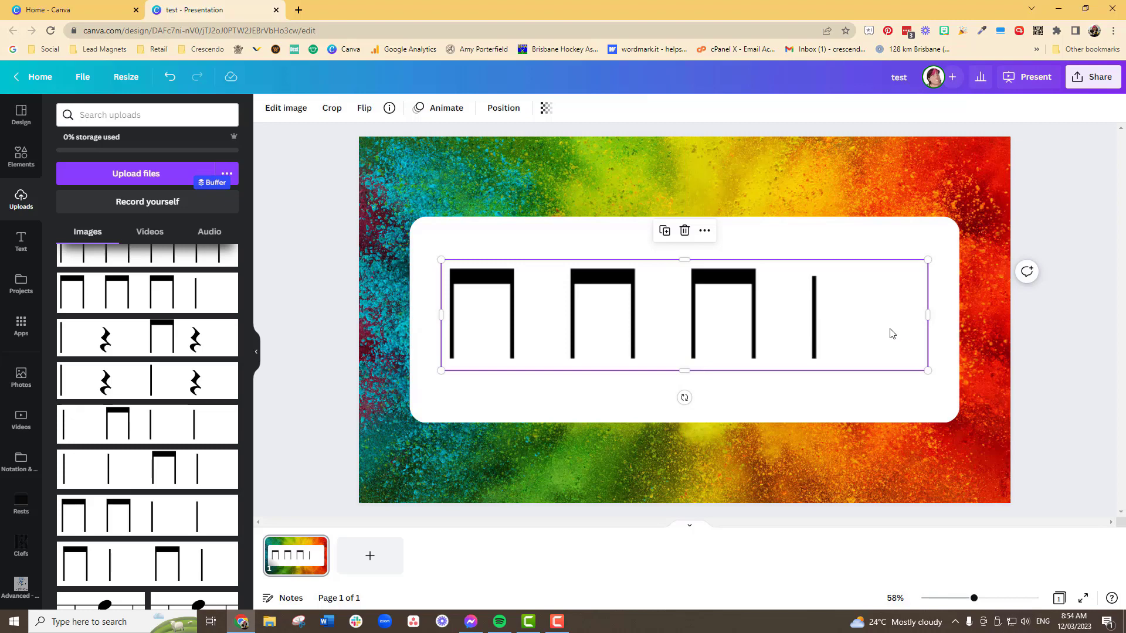
{"action": "left_click", "coordinate": [825, 398]}
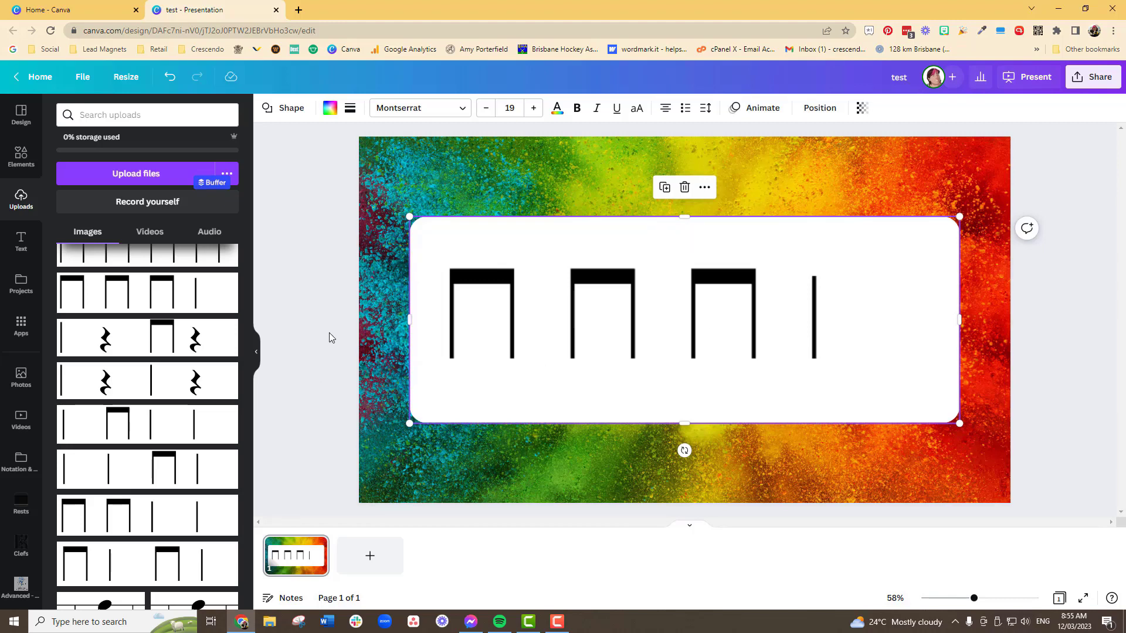
- Search the elements library for numbers
{"action": "left_click", "coordinate": [21, 155]}
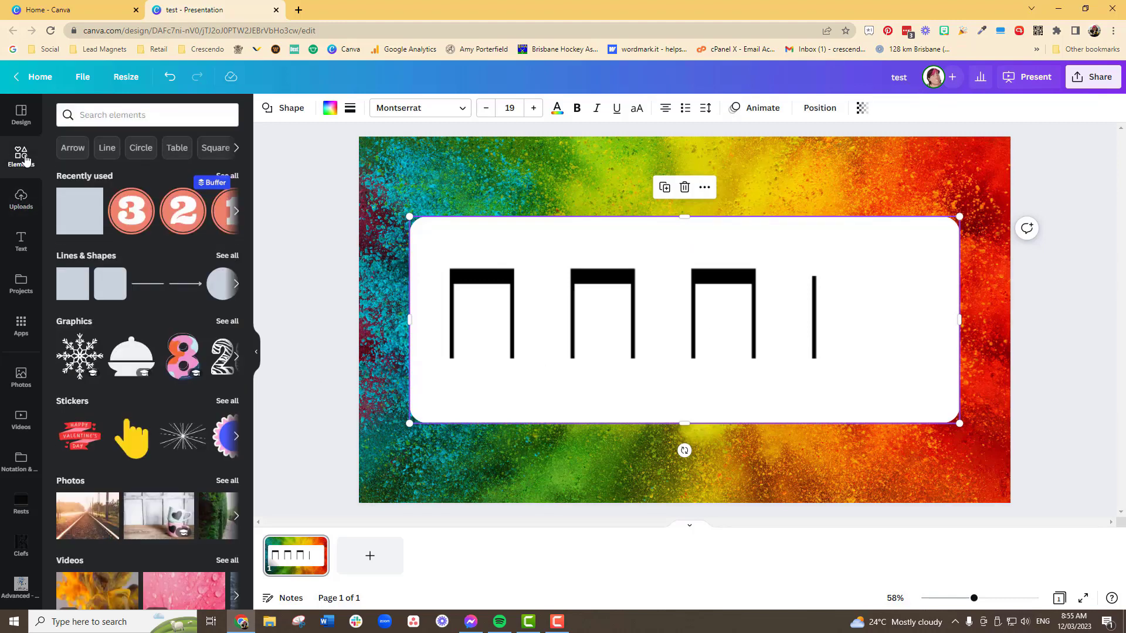
{"action": "mouse_move", "coordinate": [232, 187]}
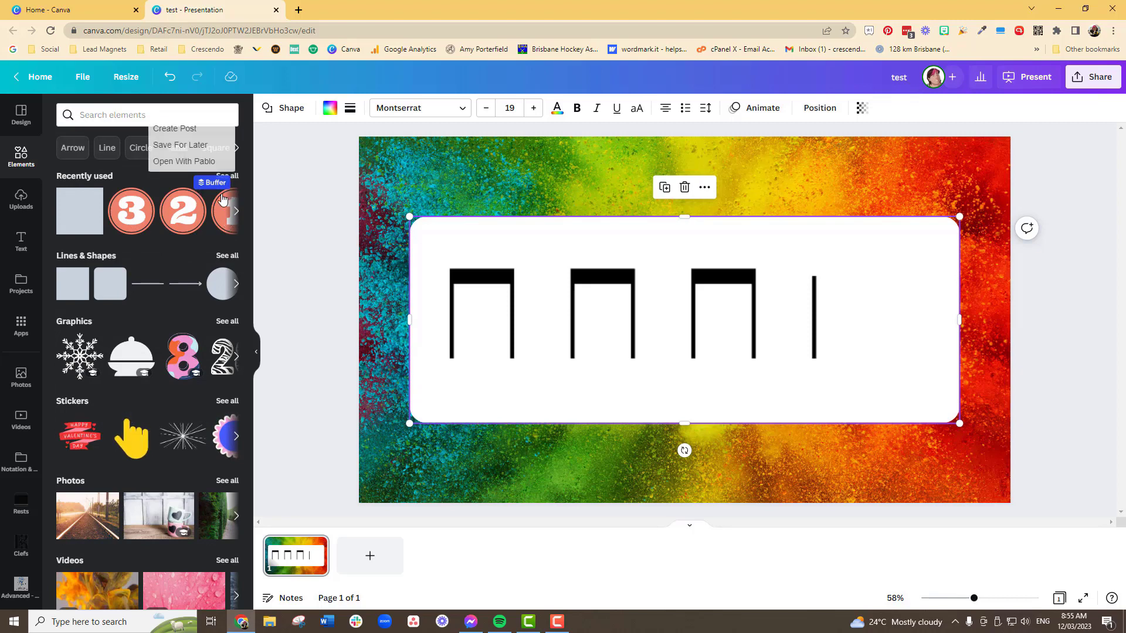
{"action": "left_click", "coordinate": [230, 211]}
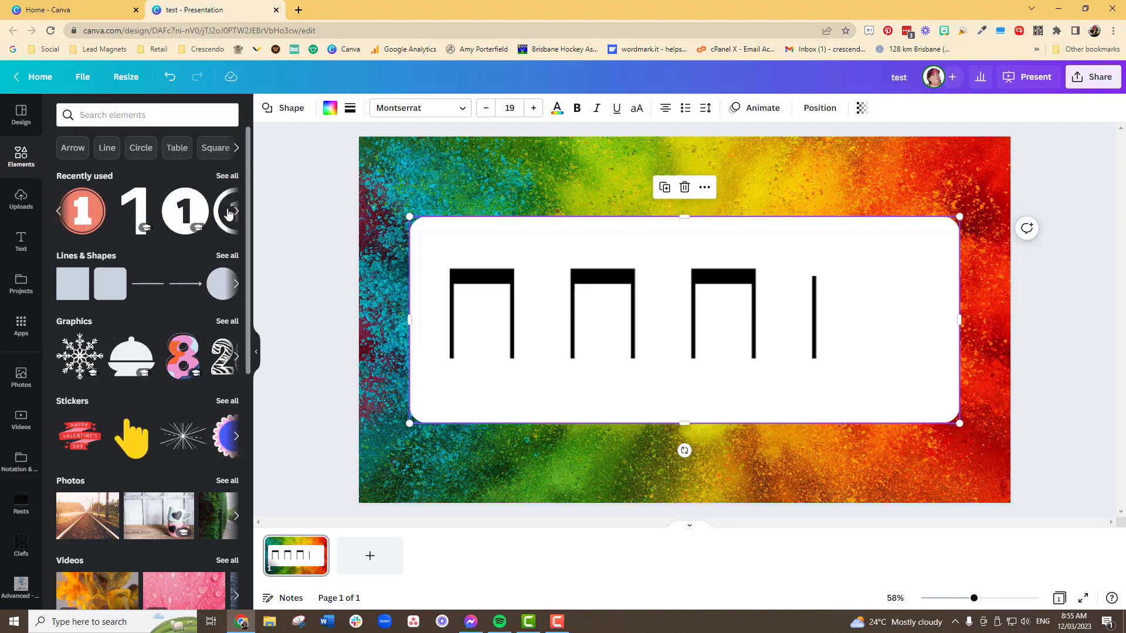
{"action": "left_click", "coordinate": [123, 115]}
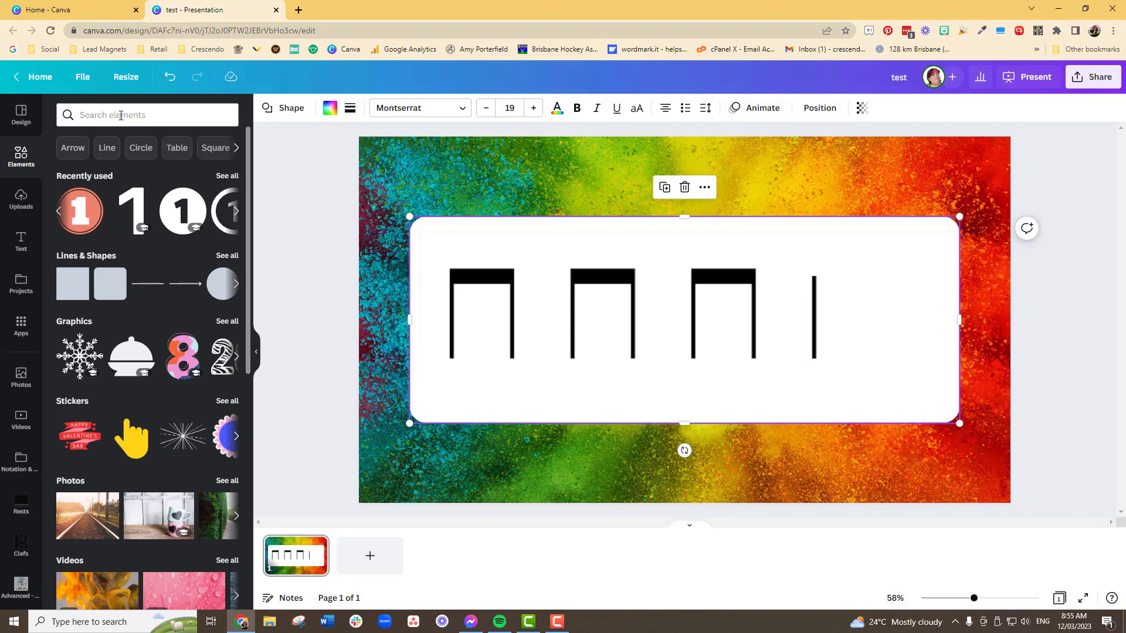
{"action": "type", "text": "number"}
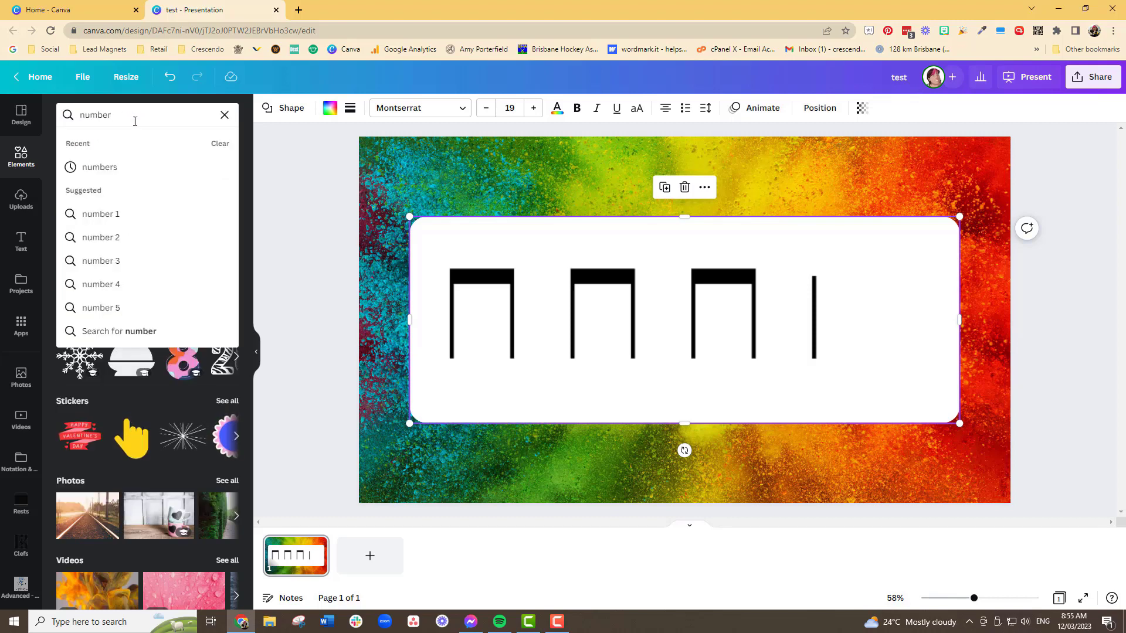
{"action": "type", "text": "s"}
{"action": "key", "text": "Return"}
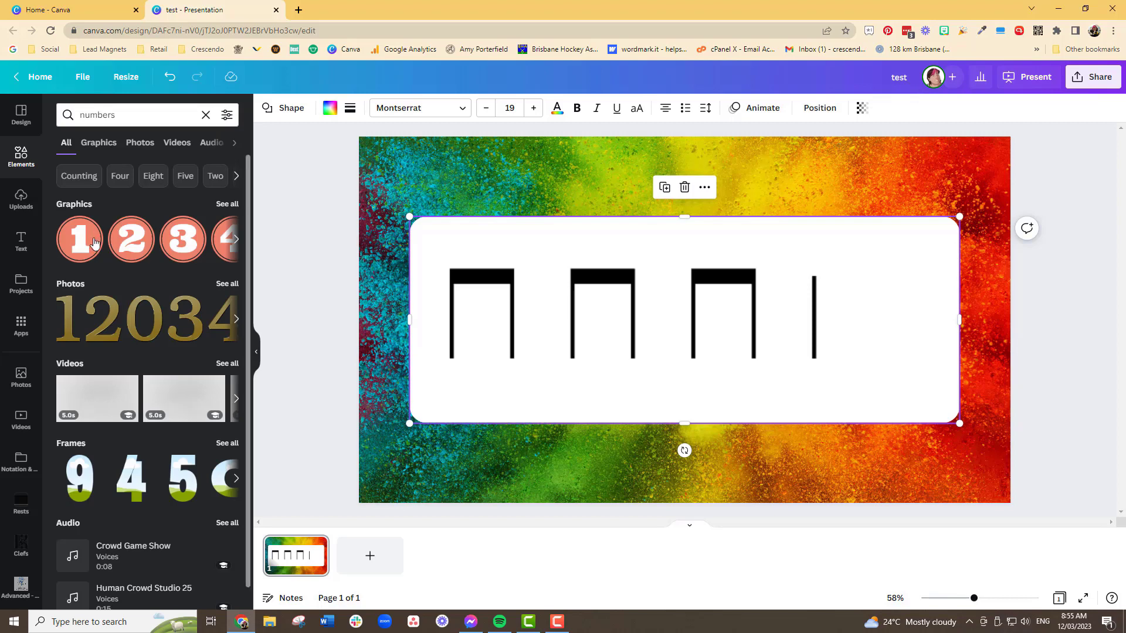
- Add the circled number 1 graphic, shrunk over the rectangle's upper-left corner, and recolour its circle with the background photo's orange
{"action": "left_click", "coordinate": [84, 253]}
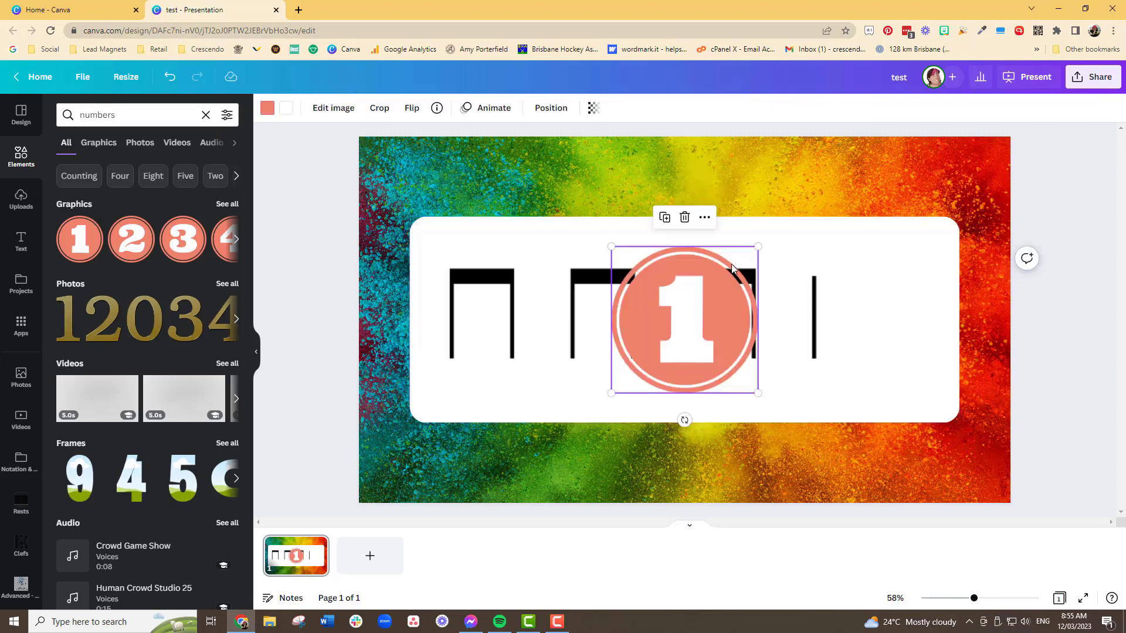
{"action": "left_click_drag", "start_coordinate": [725, 259], "coordinate": [473, 194]}
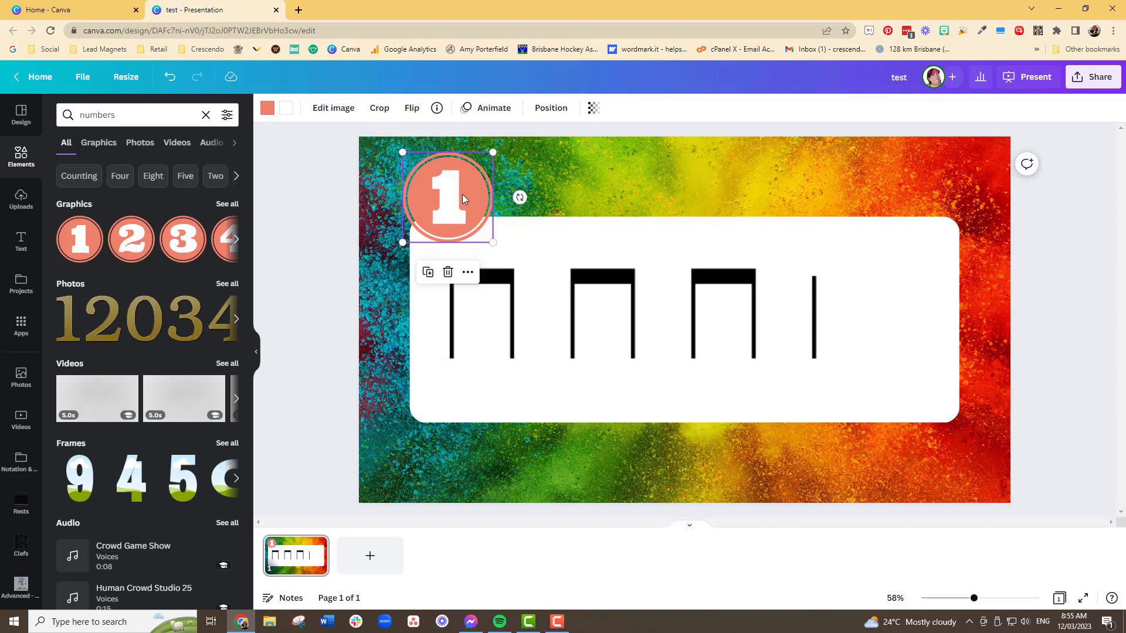
{"action": "left_click", "coordinate": [266, 109]}
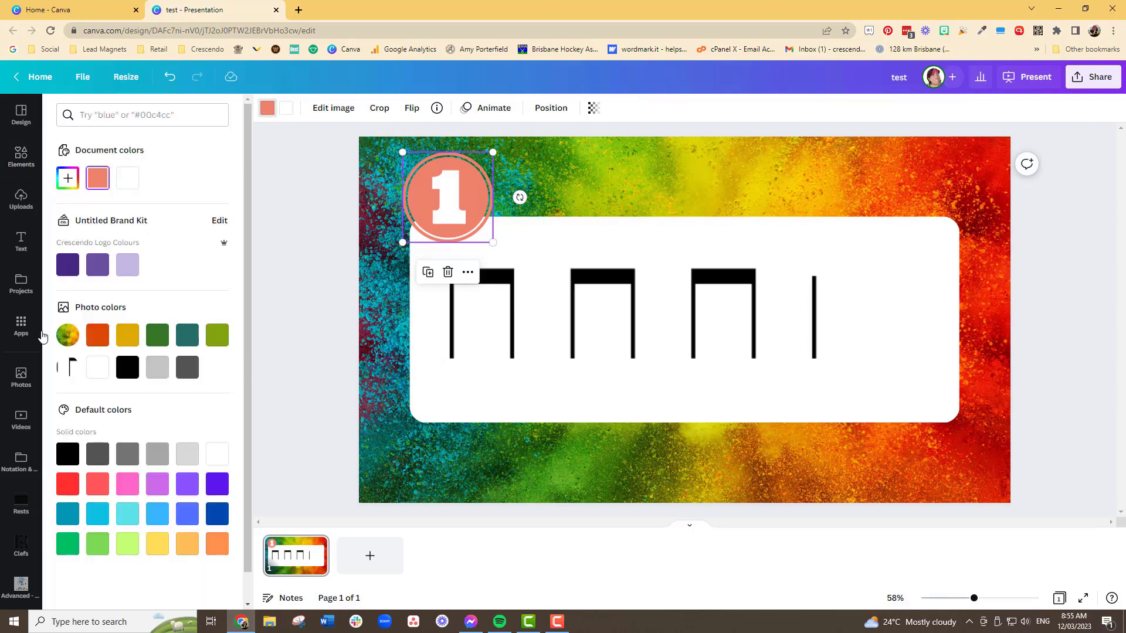
{"action": "left_click", "coordinate": [99, 340]}
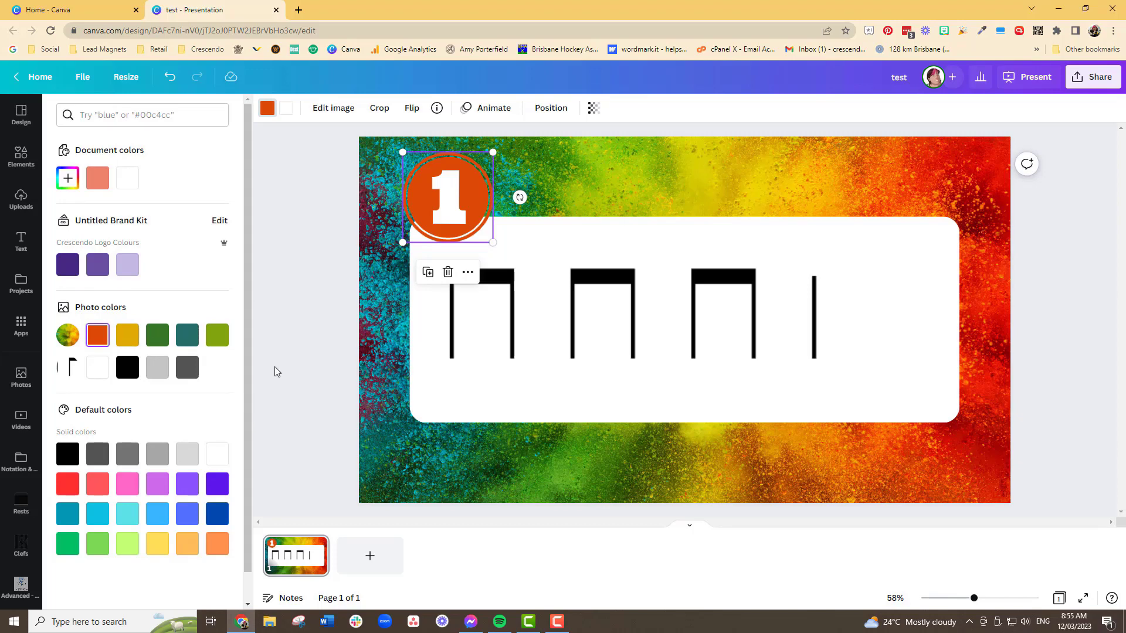
- Duplicate page 1 and cover the copy's circled 1 with the circled number 2 graphic, sized about 295 by 295
{"action": "left_click", "coordinate": [317, 544]}
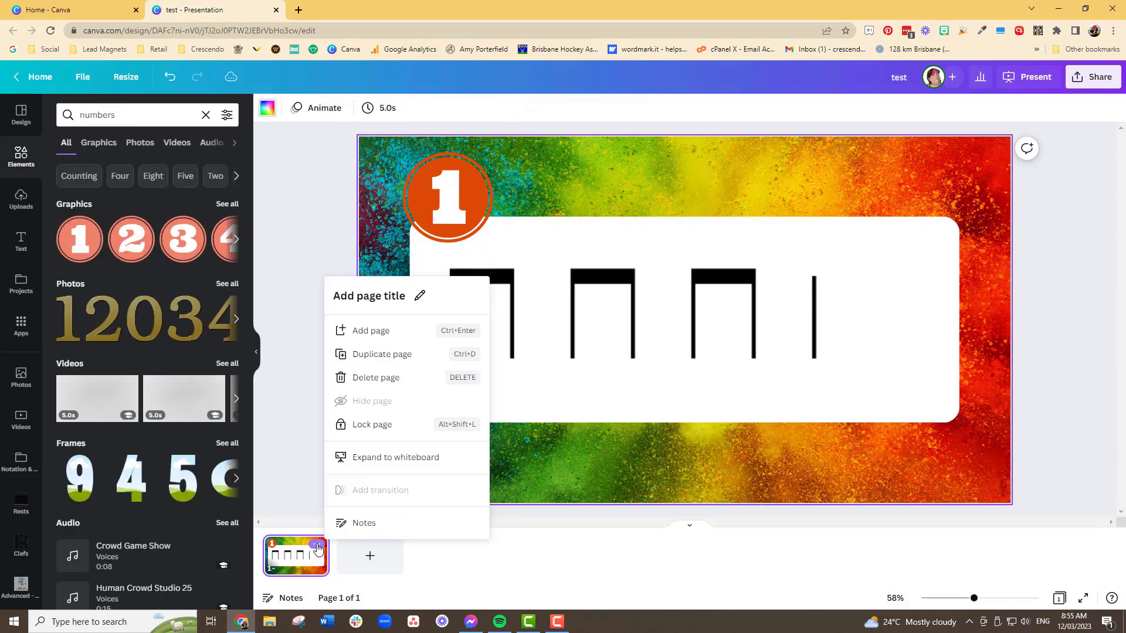
{"action": "left_click", "coordinate": [380, 354]}
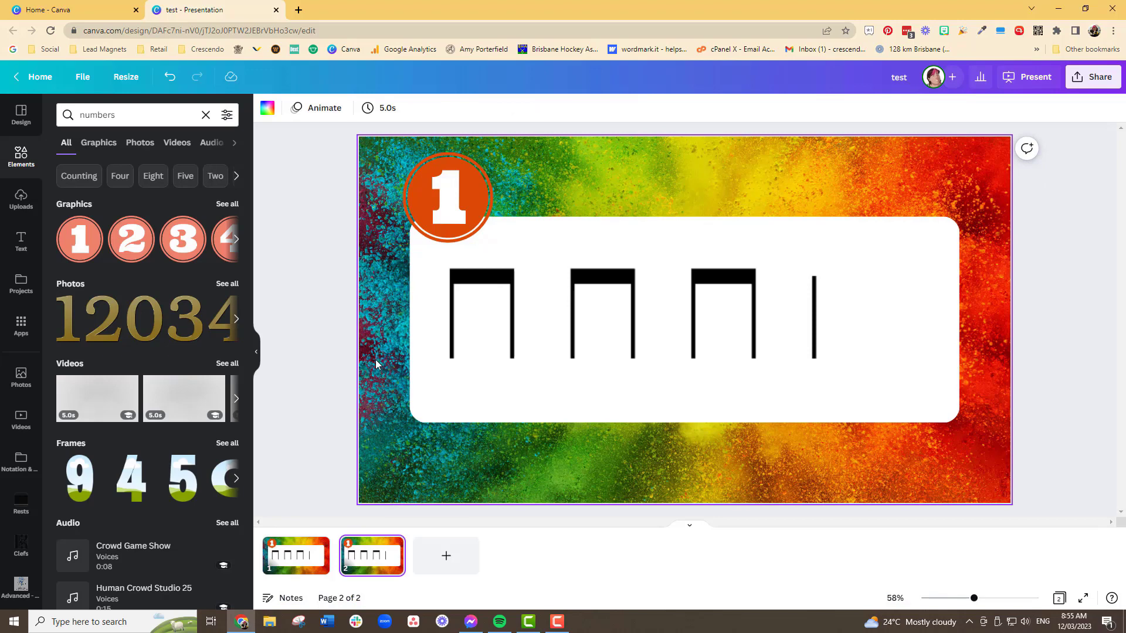
{"action": "left_click", "coordinate": [121, 244]}
{"action": "left_click_drag", "start_coordinate": [702, 265], "coordinate": [475, 159]}
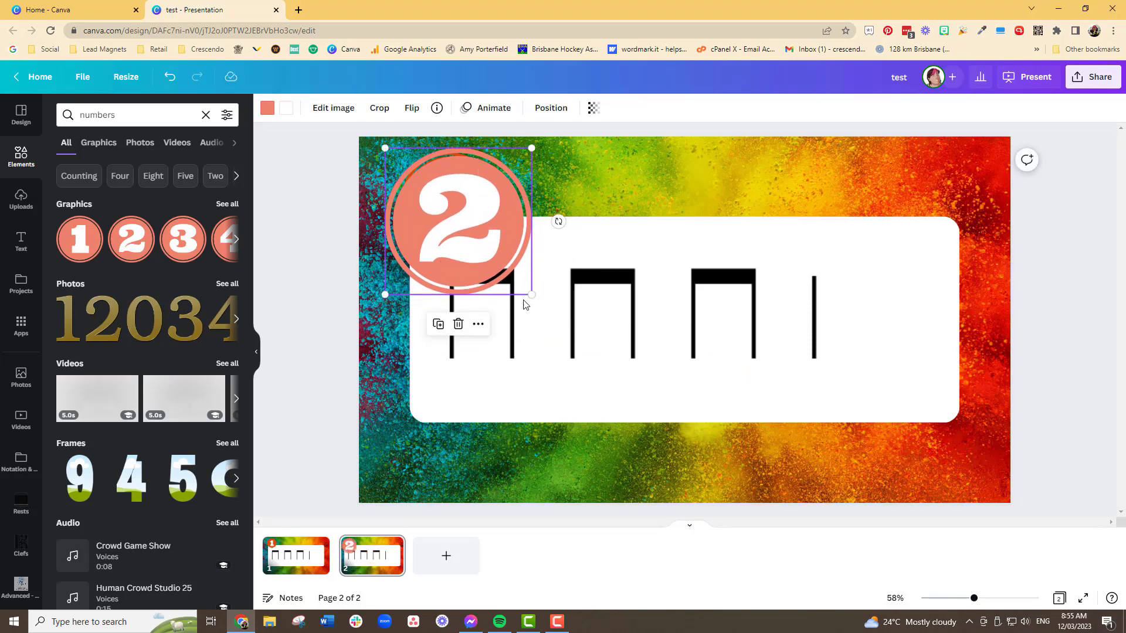
{"action": "left_click_drag", "start_coordinate": [529, 292], "coordinate": [493, 245]}
{"action": "left_click_drag", "start_coordinate": [464, 196], "coordinate": [480, 214]}
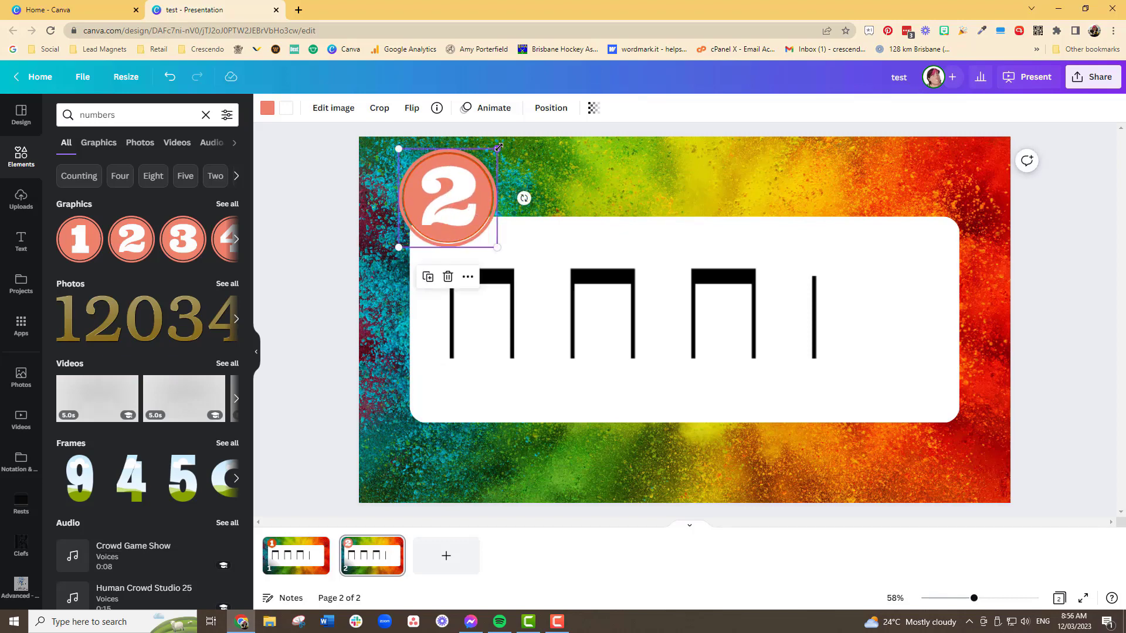
{"action": "left_click_drag", "start_coordinate": [501, 147], "coordinate": [503, 145]}
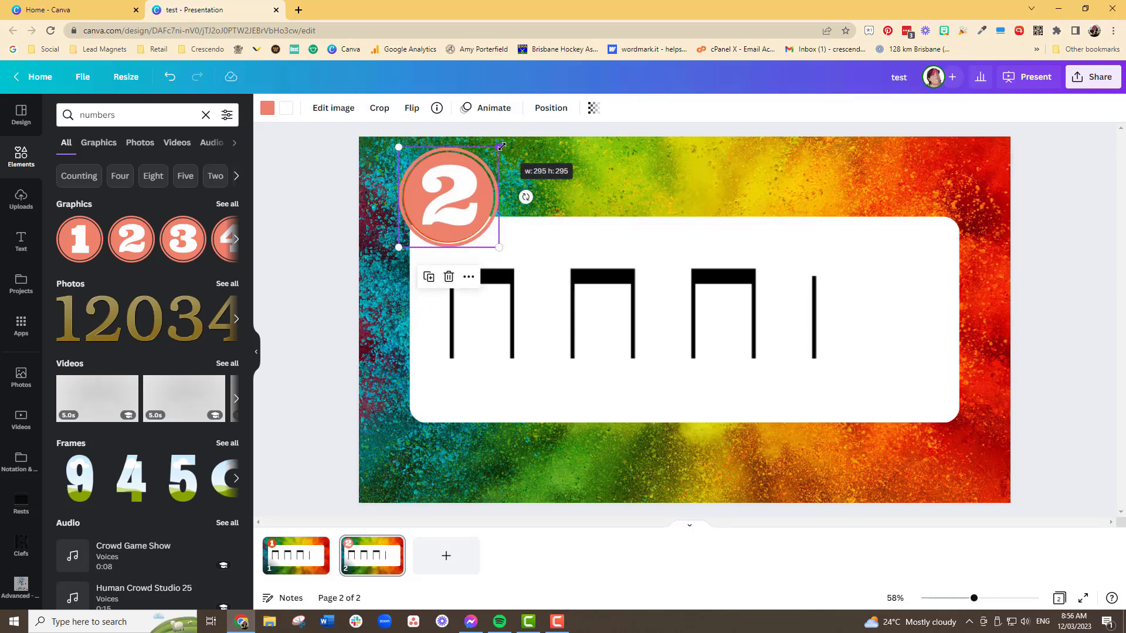
{"action": "left_click", "coordinate": [451, 211]}
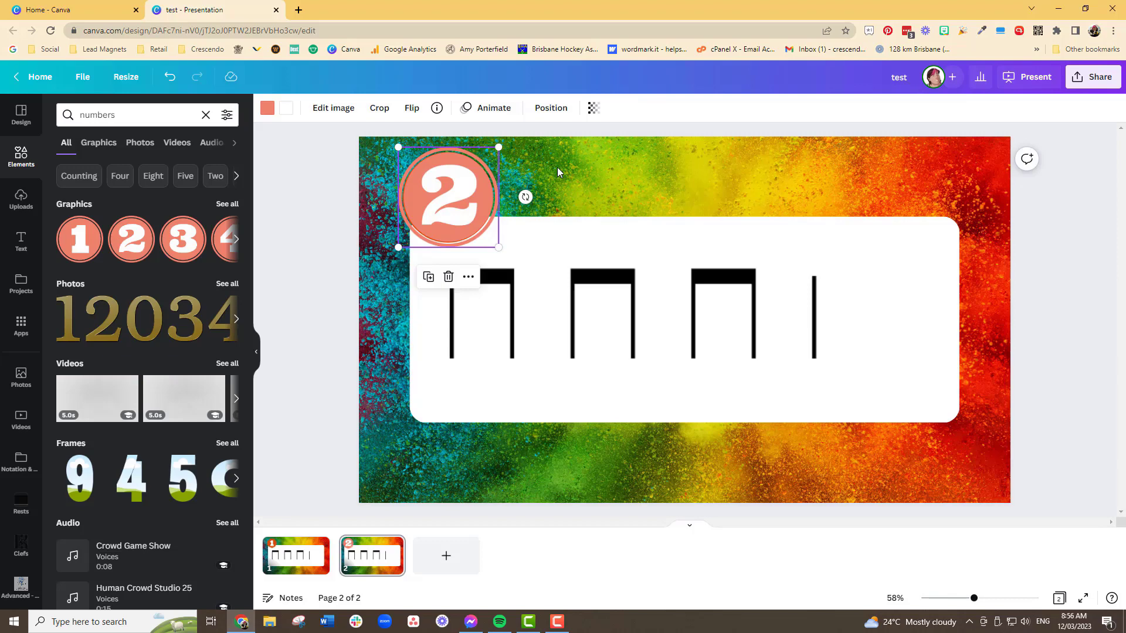
- Select the circled 1 hidden beneath the circled 2 on page 2 and delete it
{"action": "left_click", "coordinate": [573, 166]}
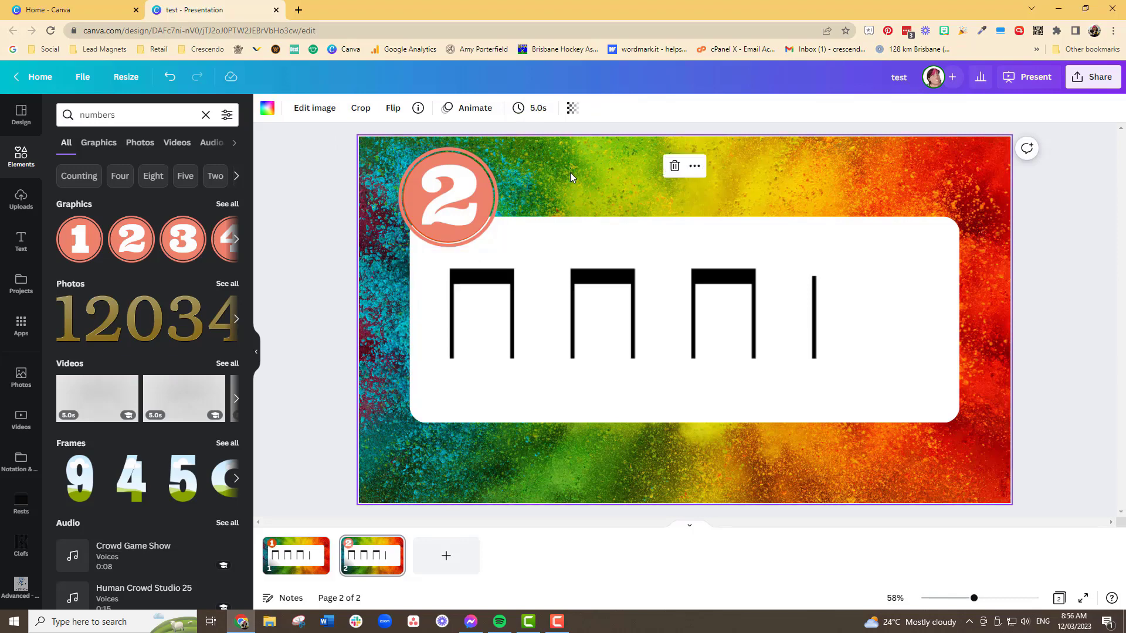
{"action": "left_click", "coordinate": [469, 209]}
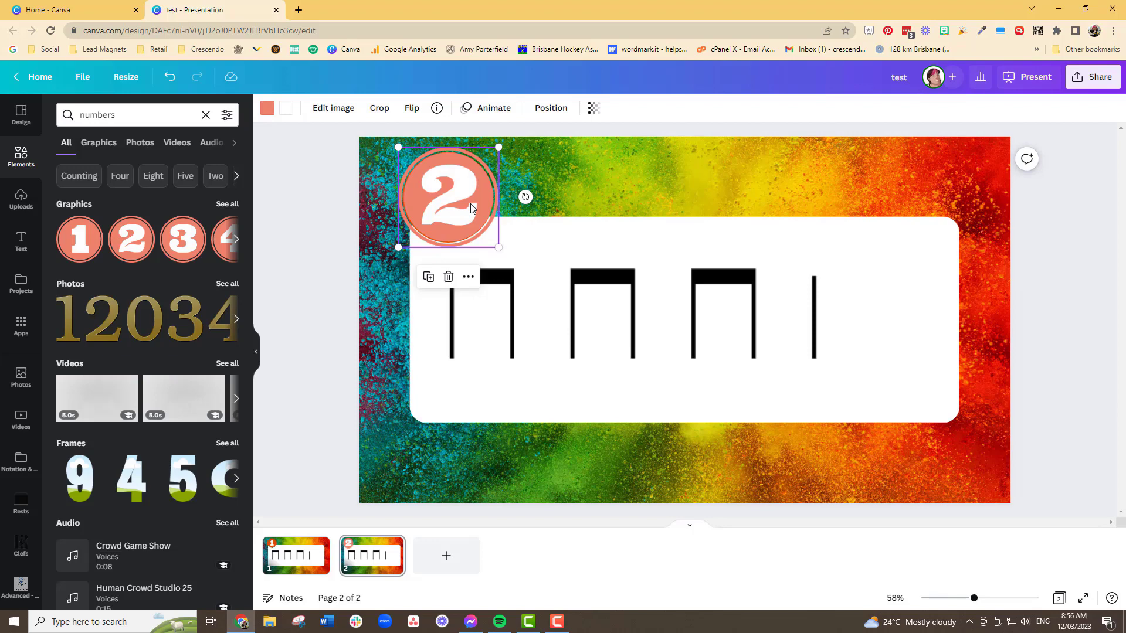
{"action": "left_click", "coordinate": [471, 208]}
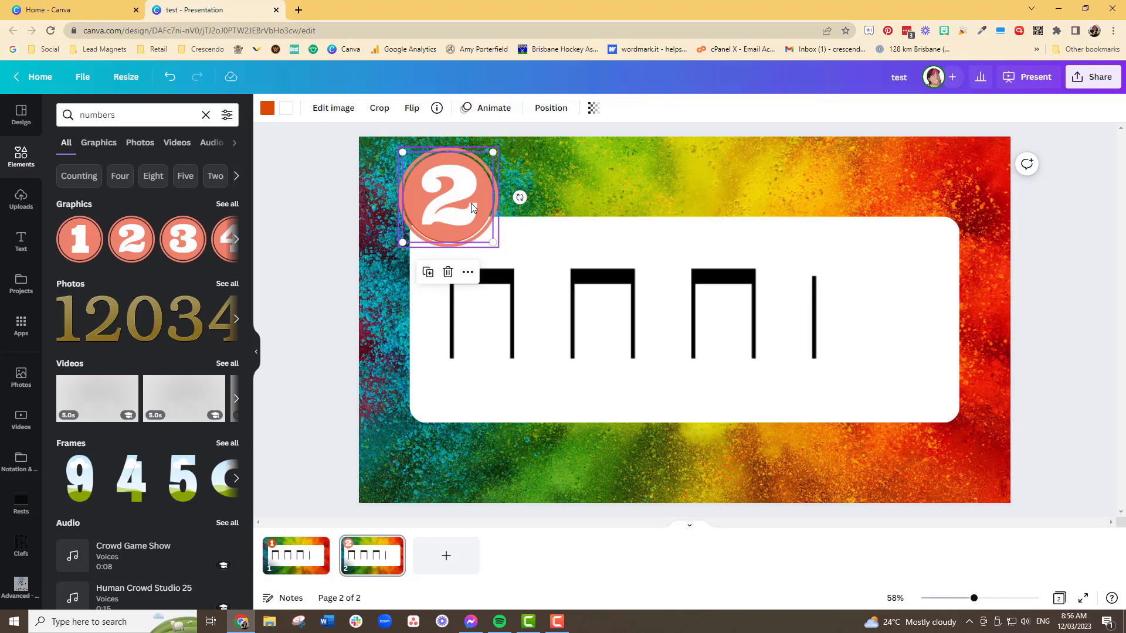
{"action": "key", "text": "Escape"}
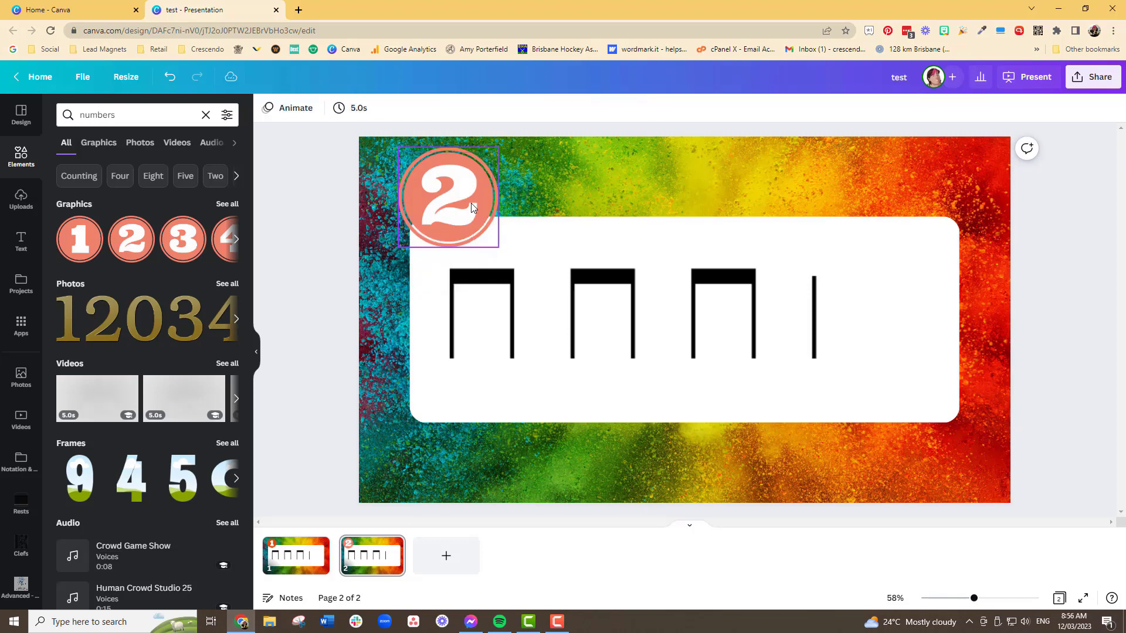
{"action": "left_click", "coordinate": [545, 191]}
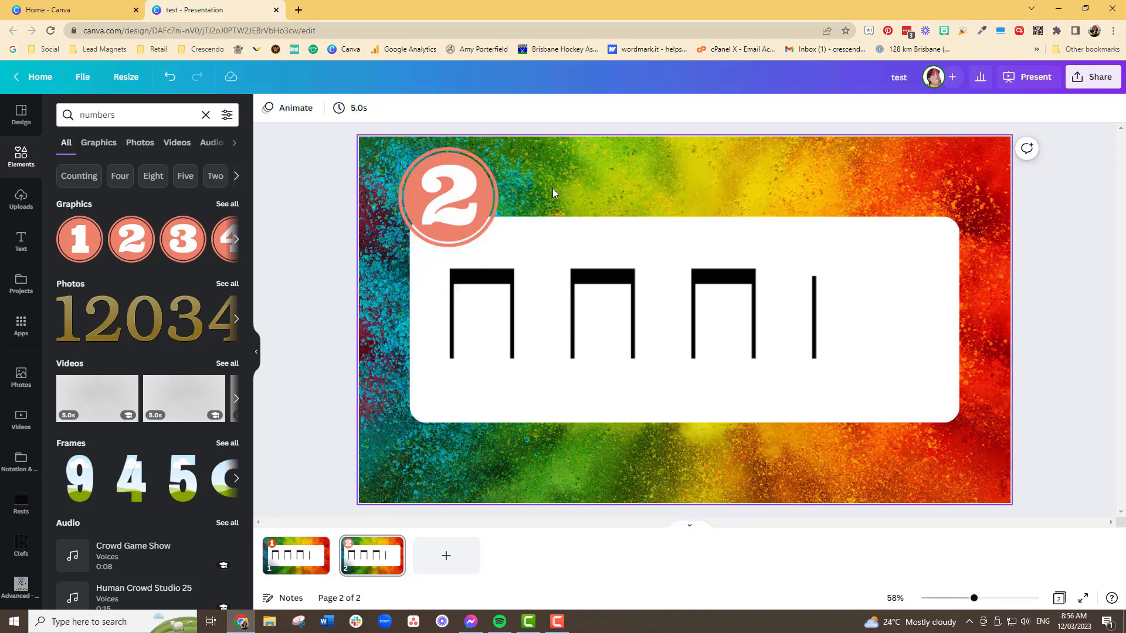
- Recolour the circled 2 on page 2 with the background photo's orange
{"action": "left_click", "coordinate": [491, 198]}
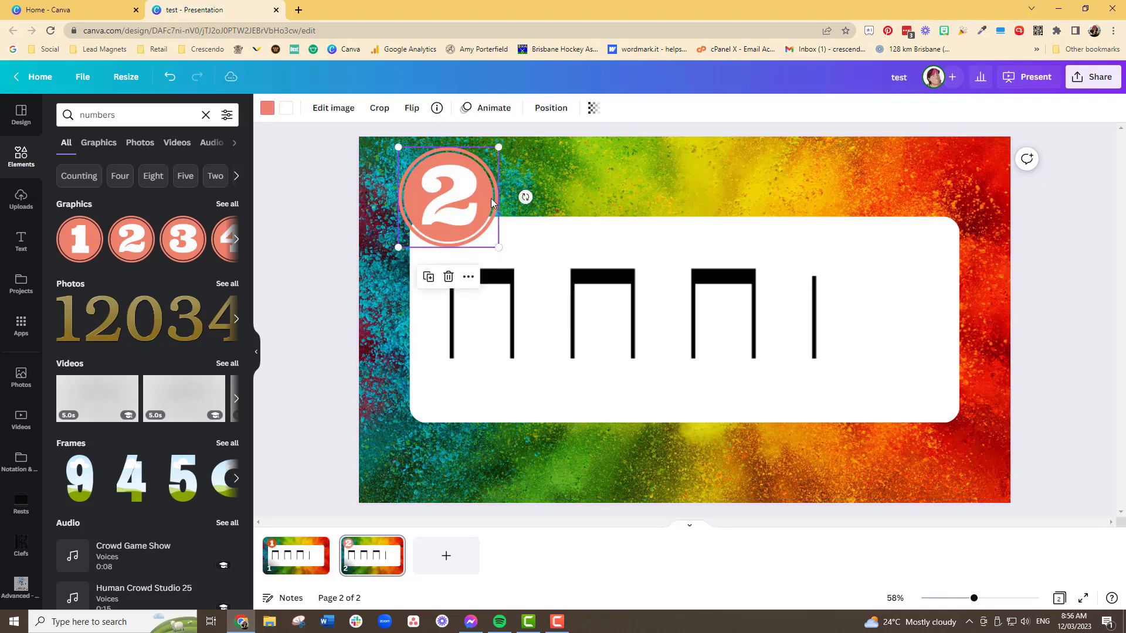
{"action": "left_click", "coordinate": [267, 108]}
{"action": "left_click", "coordinate": [98, 334]}
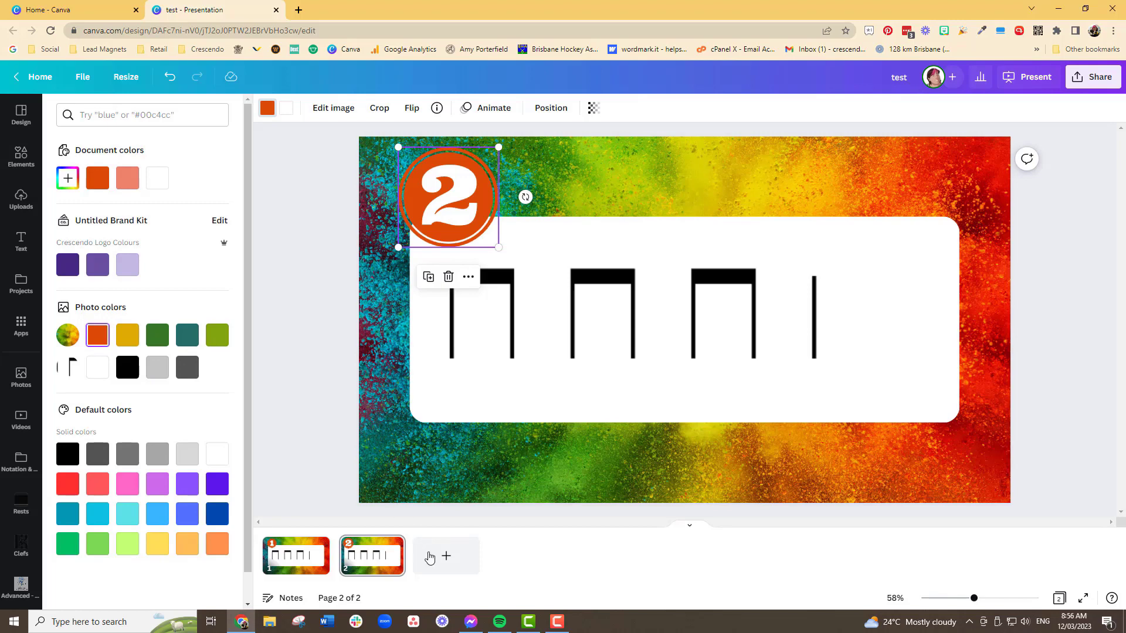
- Duplicate page 2 and delete the circled 2 from the new page 3
{"action": "left_click", "coordinate": [396, 548]}
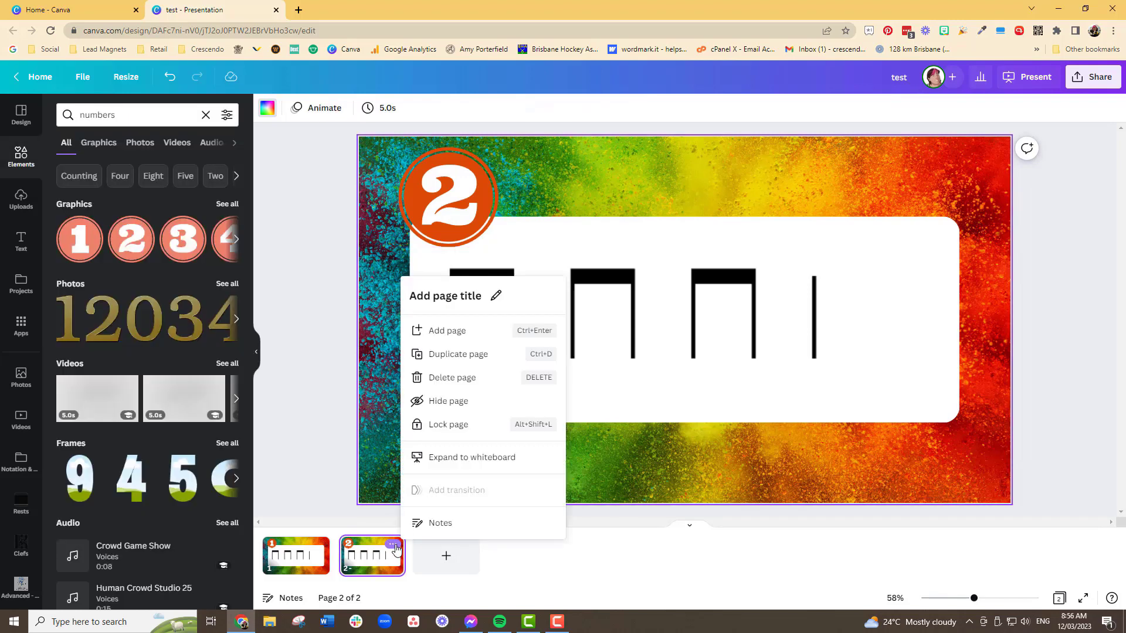
{"action": "left_click", "coordinate": [531, 562]}
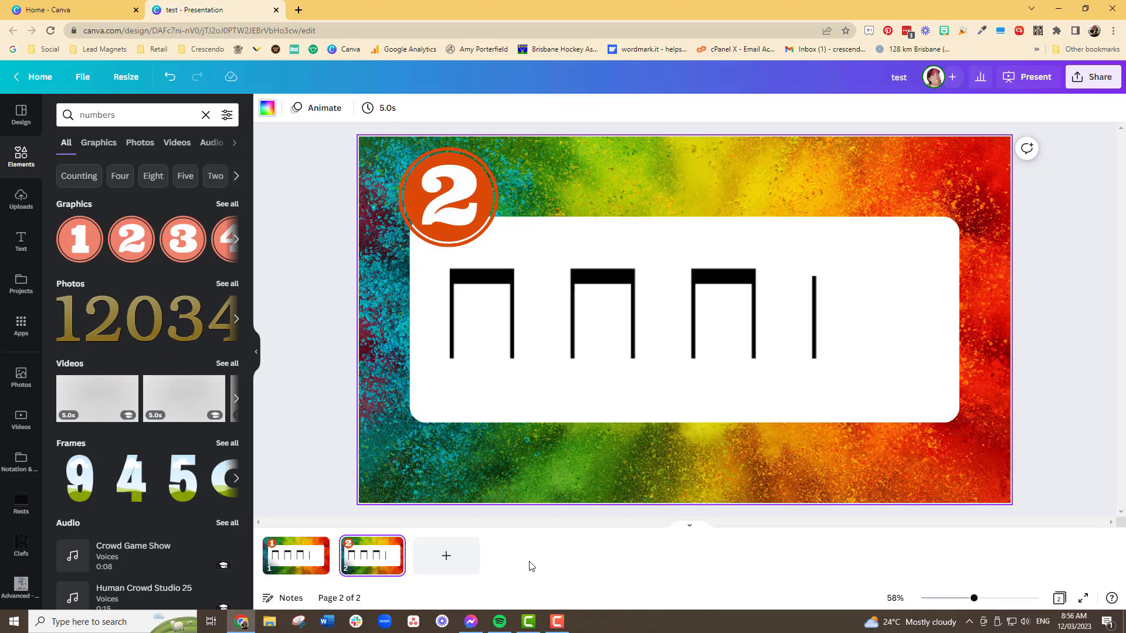
{"action": "left_click", "coordinate": [397, 548]}
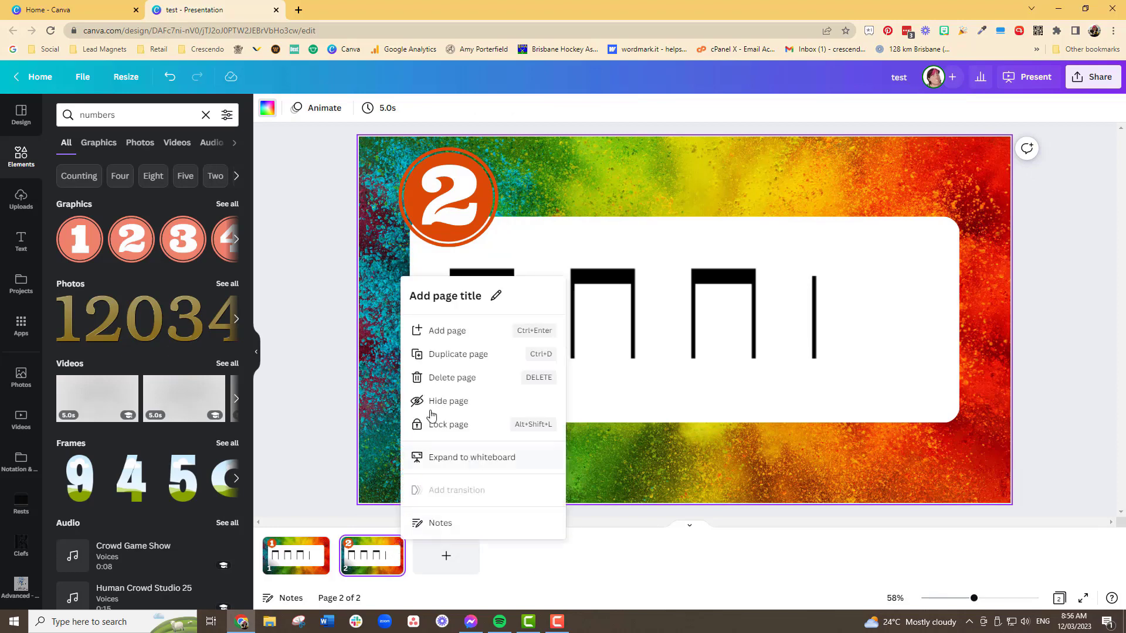
{"action": "left_click", "coordinate": [454, 354]}
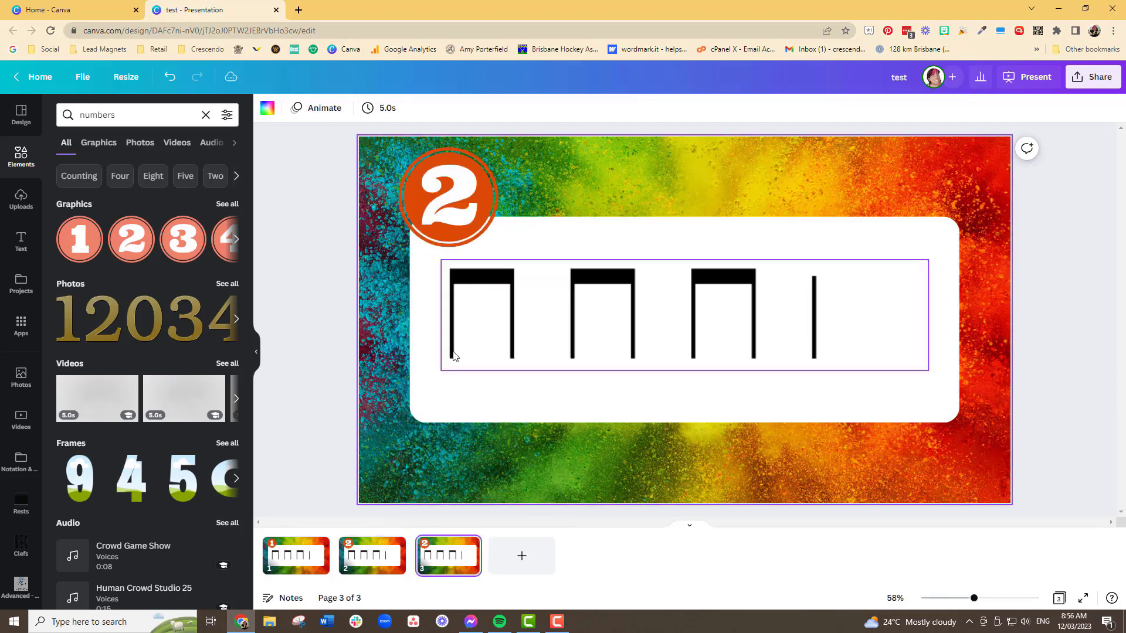
{"action": "left_click", "coordinate": [485, 173]}
{"action": "key", "text": "Delete"}
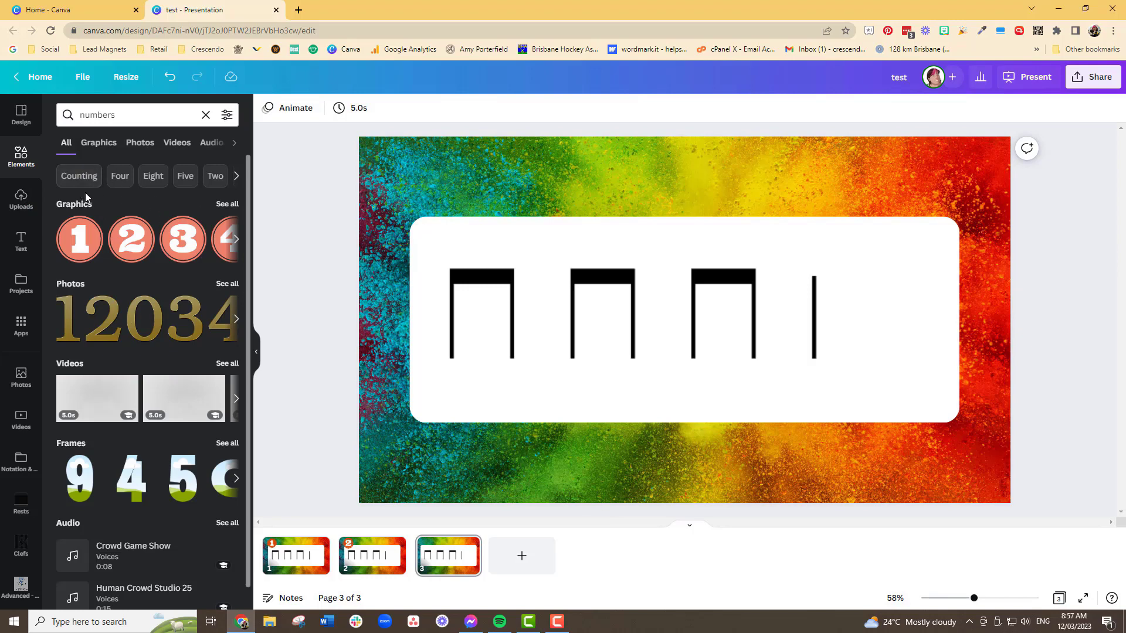
- Add a square shape to page 3 and place it over the first beamed note pair
{"action": "left_click", "coordinate": [205, 115]}
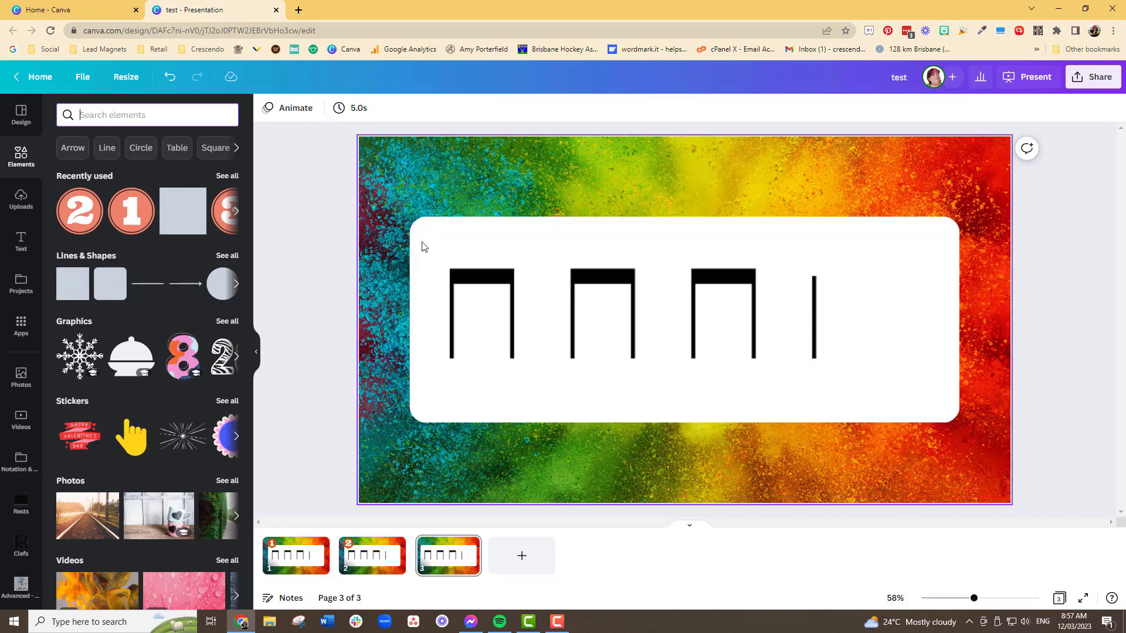
{"action": "left_click", "coordinate": [73, 285]}
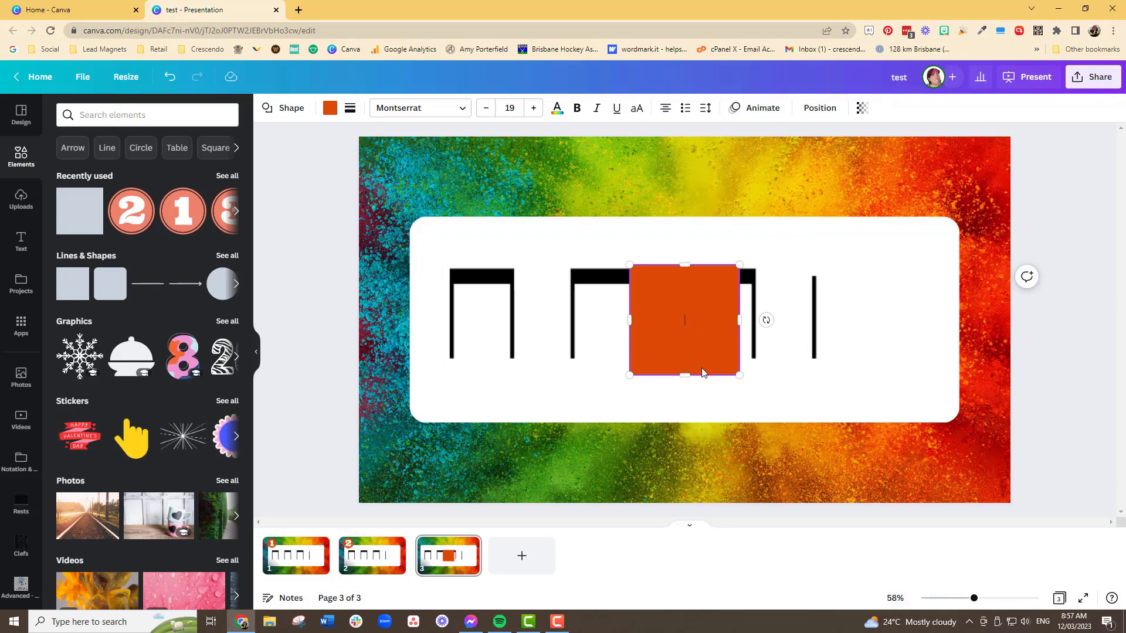
{"action": "left_click_drag", "start_coordinate": [703, 373], "coordinate": [507, 356]}
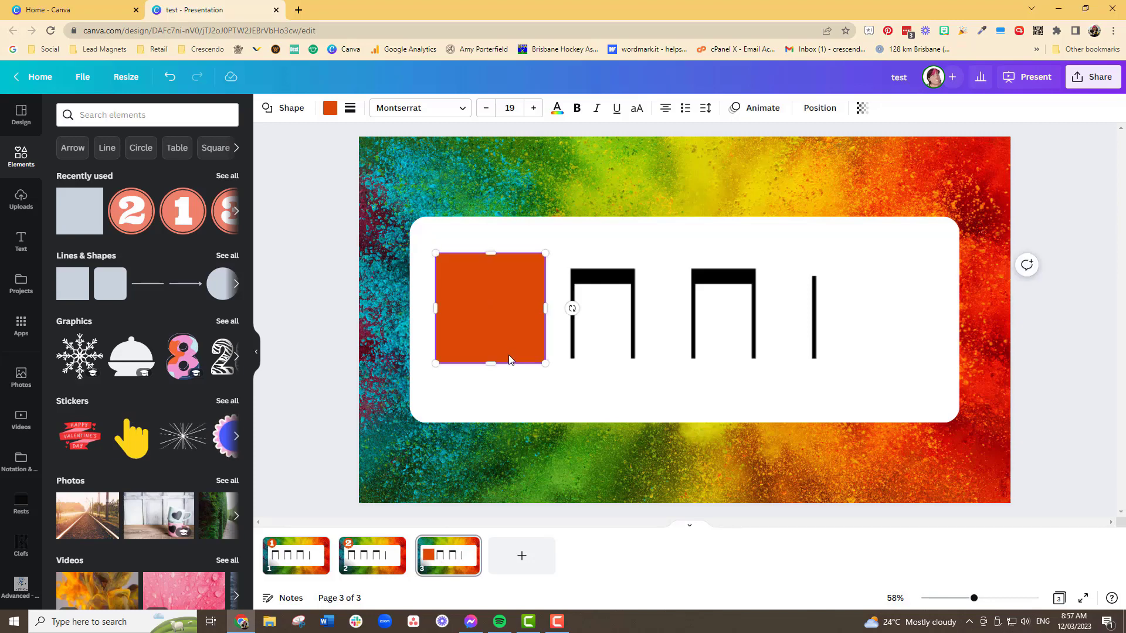
- Recolour the square with the background photo's yellow and set its transparency to 37
{"action": "left_click", "coordinate": [330, 109]}
{"action": "left_click", "coordinate": [124, 340]}
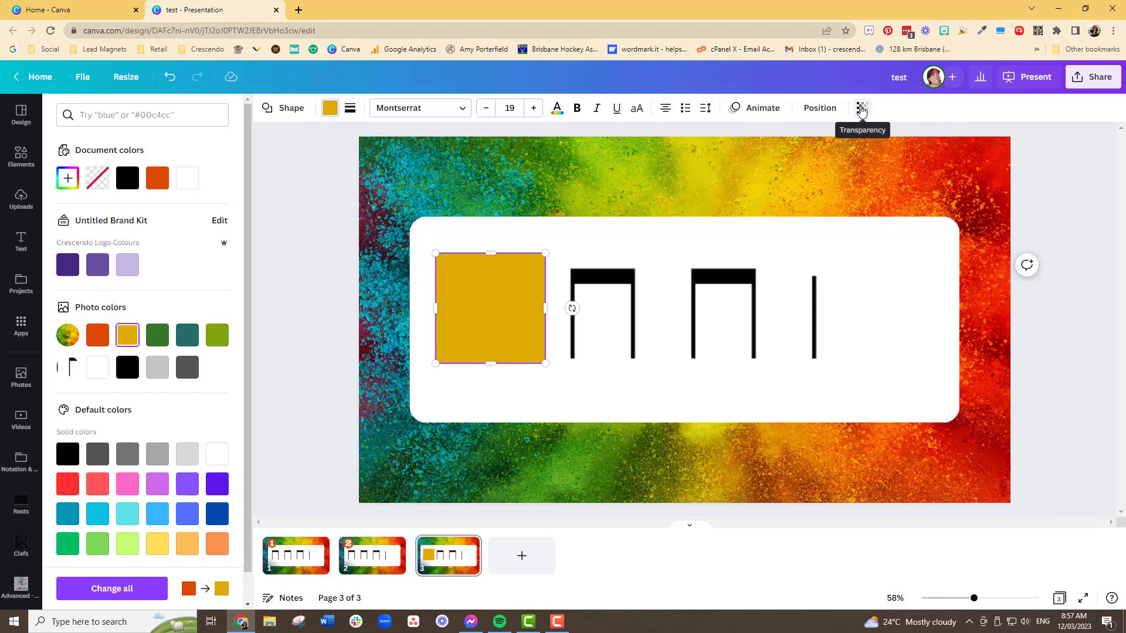
{"action": "left_click", "coordinate": [860, 111]}
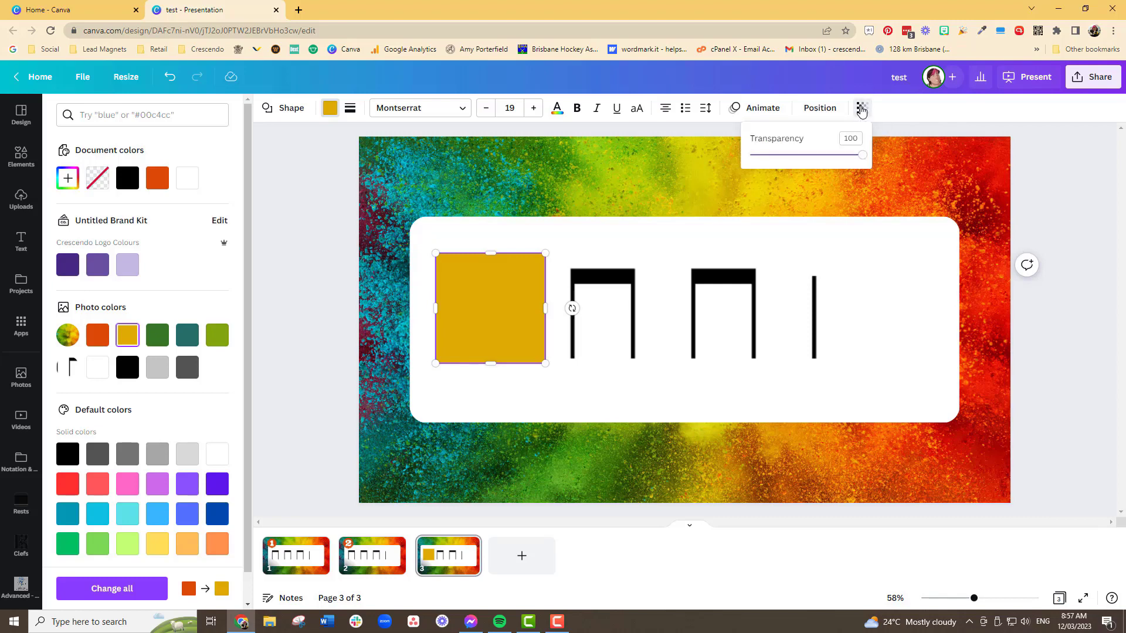
{"action": "left_click_drag", "start_coordinate": [861, 156], "coordinate": [793, 166]}
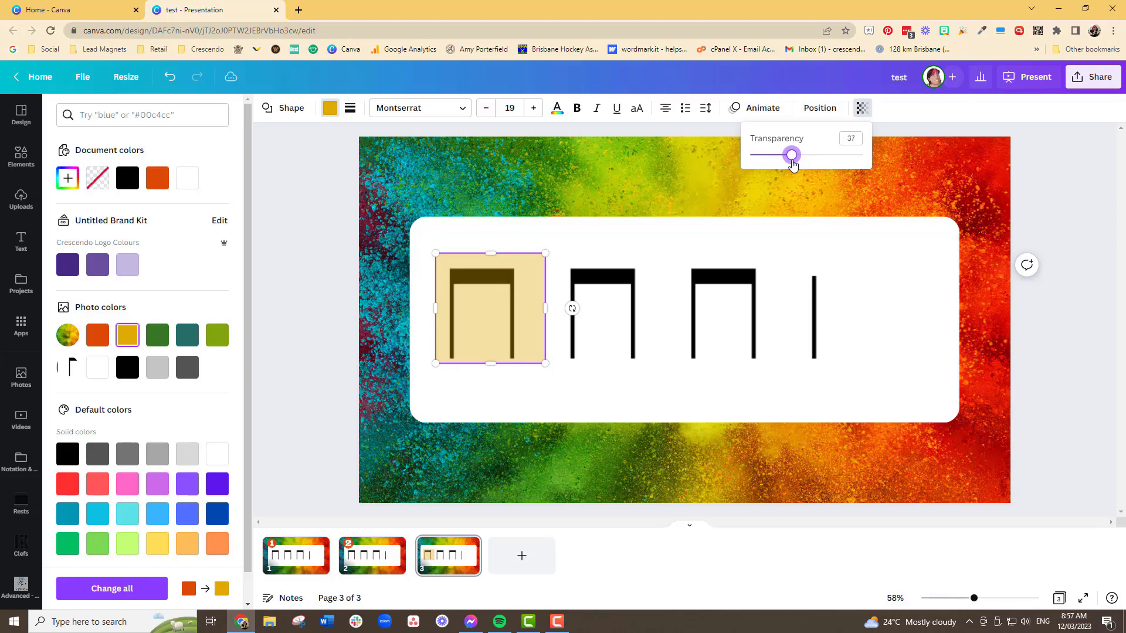
- Reposition the translucent yellow square so it sits centred over the first note pair on page 3
{"action": "left_click", "coordinate": [593, 242]}
{"action": "left_click_drag", "start_coordinate": [525, 301], "coordinate": [525, 303]}
{"action": "key", "text": "ctrl+z"}
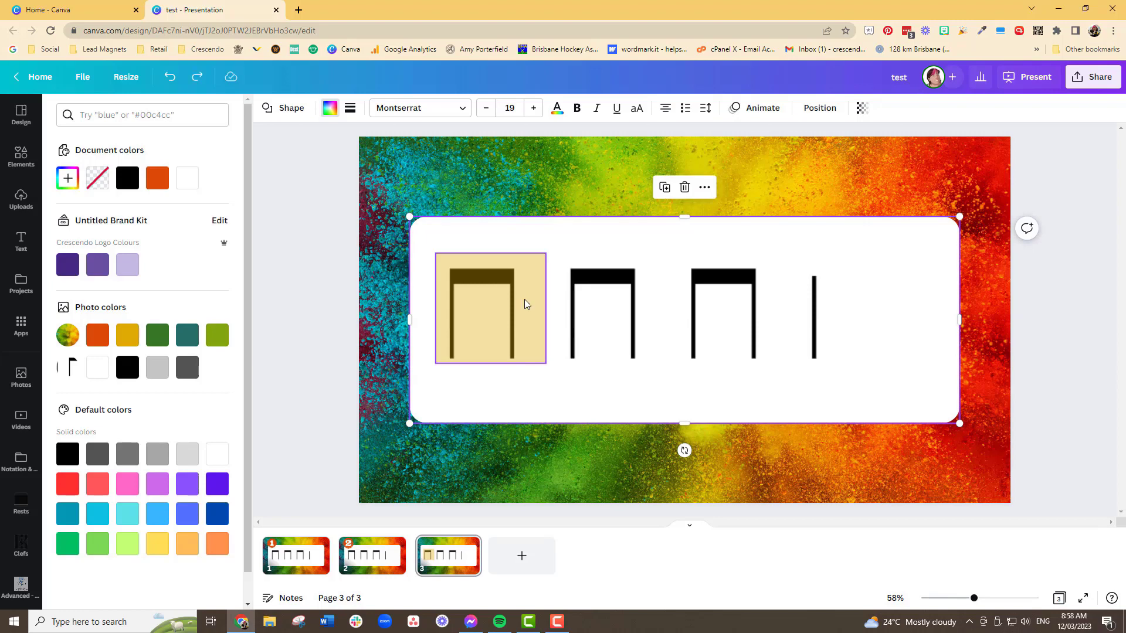
{"action": "left_click", "coordinate": [617, 242]}
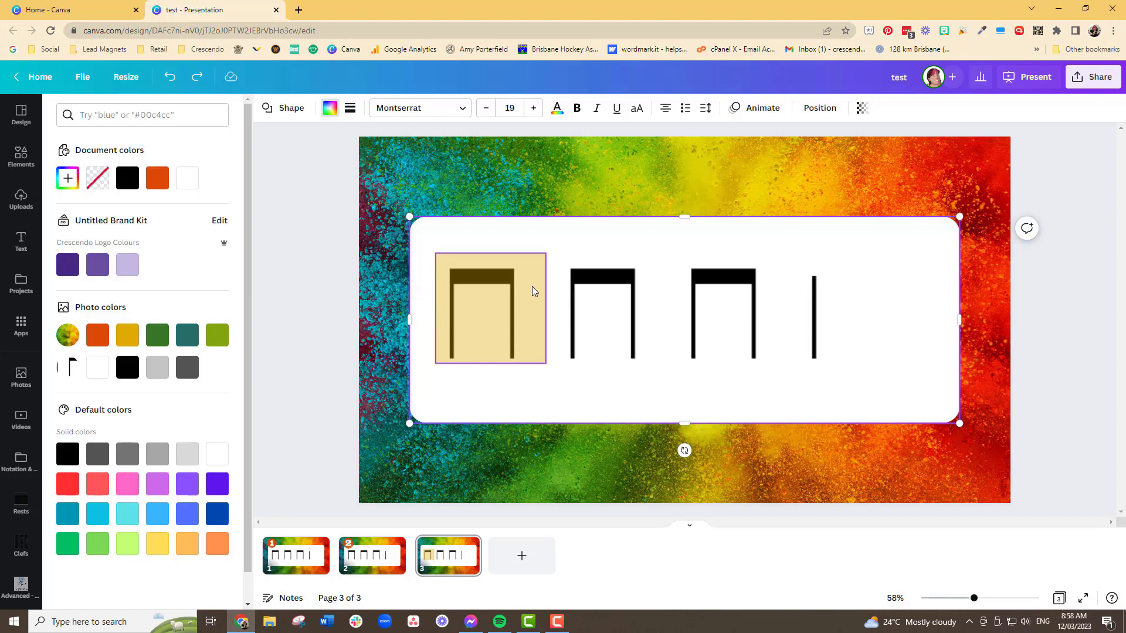
{"action": "left_click_drag", "start_coordinate": [535, 291], "coordinate": [532, 291]}
{"action": "left_click", "coordinate": [533, 290]}
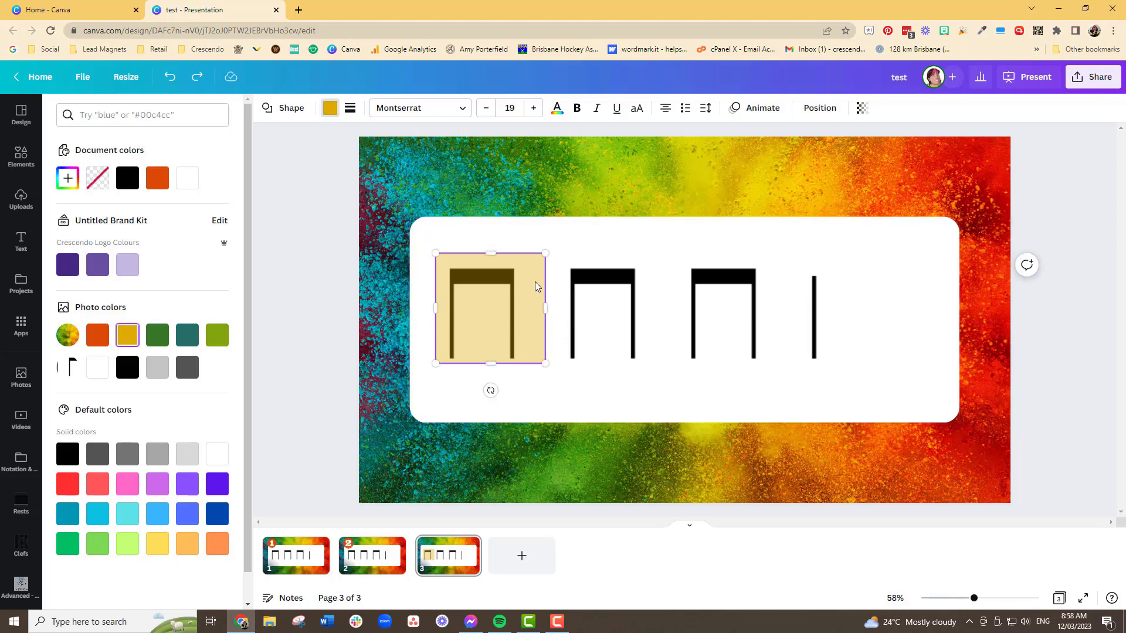
{"action": "left_click_drag", "start_coordinate": [538, 276], "coordinate": [532, 278]}
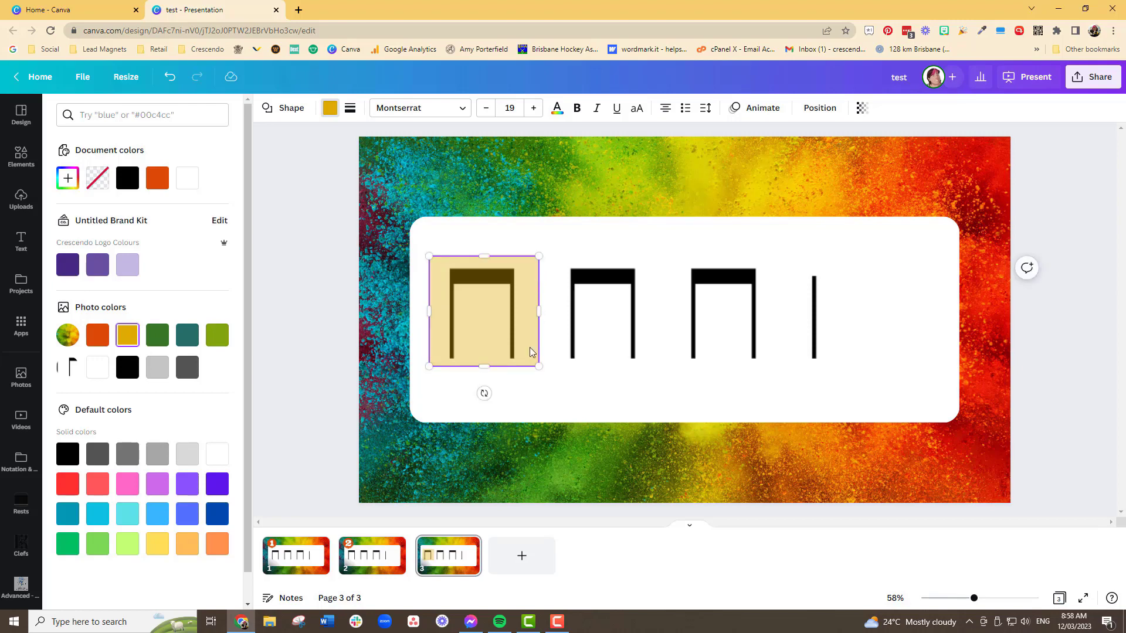
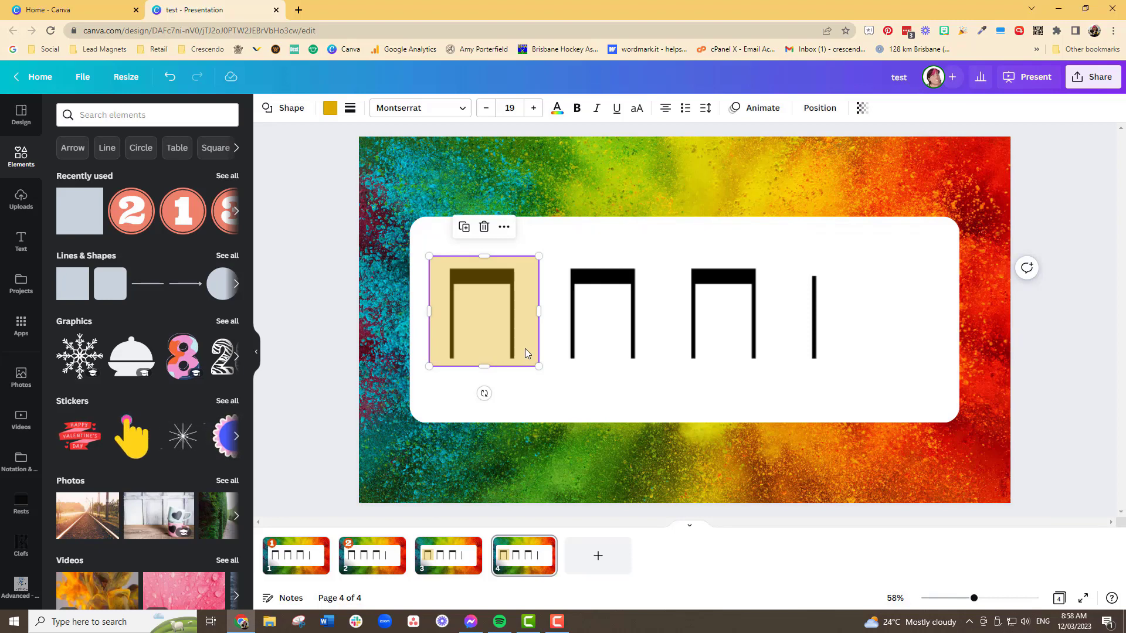
- On page 4, copy the yellow highlight square onto the second note pair and delete the original over the first
{"action": "left_click_drag", "start_coordinate": [525, 348], "coordinate": [640, 337]}
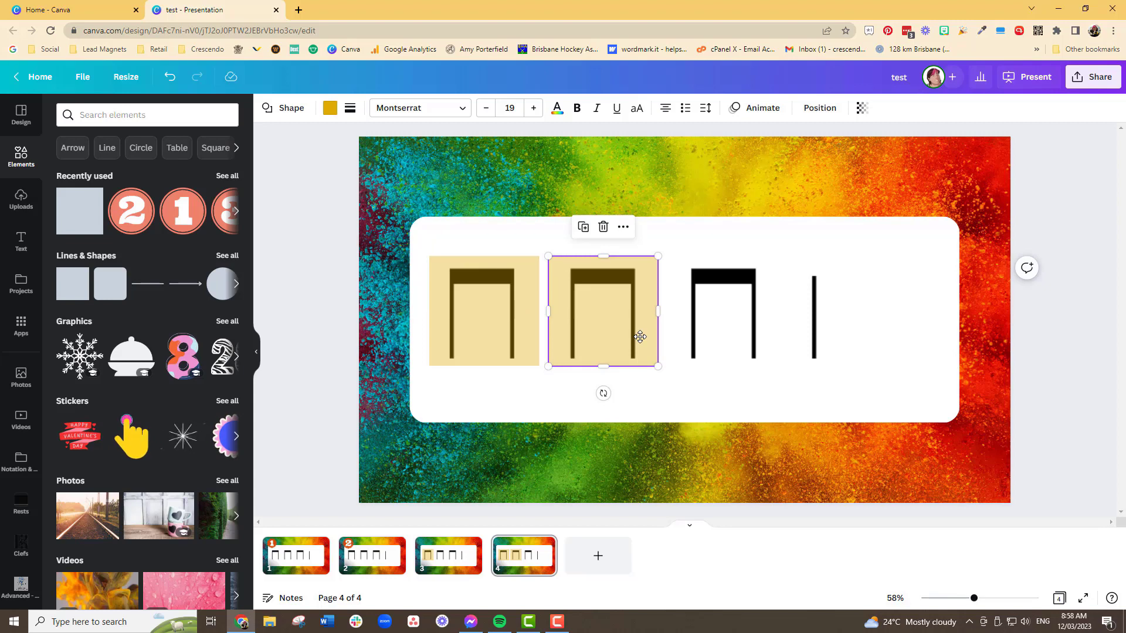
{"action": "left_click", "coordinate": [484, 363]}
{"action": "key", "text": "Delete"}
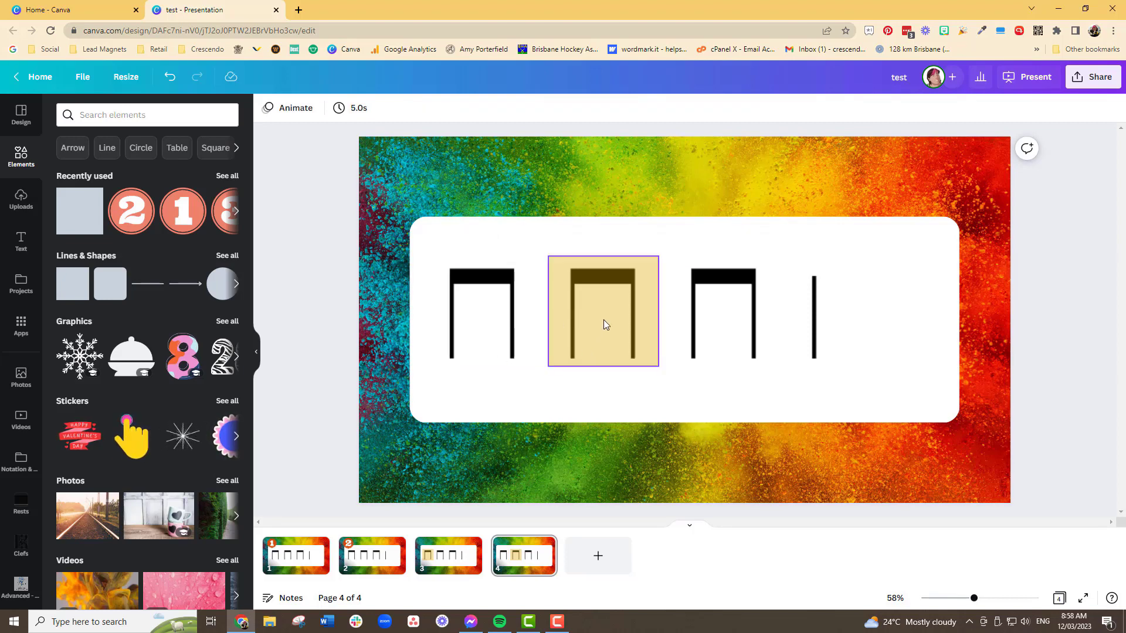
- Duplicate page 4 and, on the new page 5, replace the second pair's highlight with a copy over the third note pair
{"action": "right_click", "coordinate": [554, 497]}
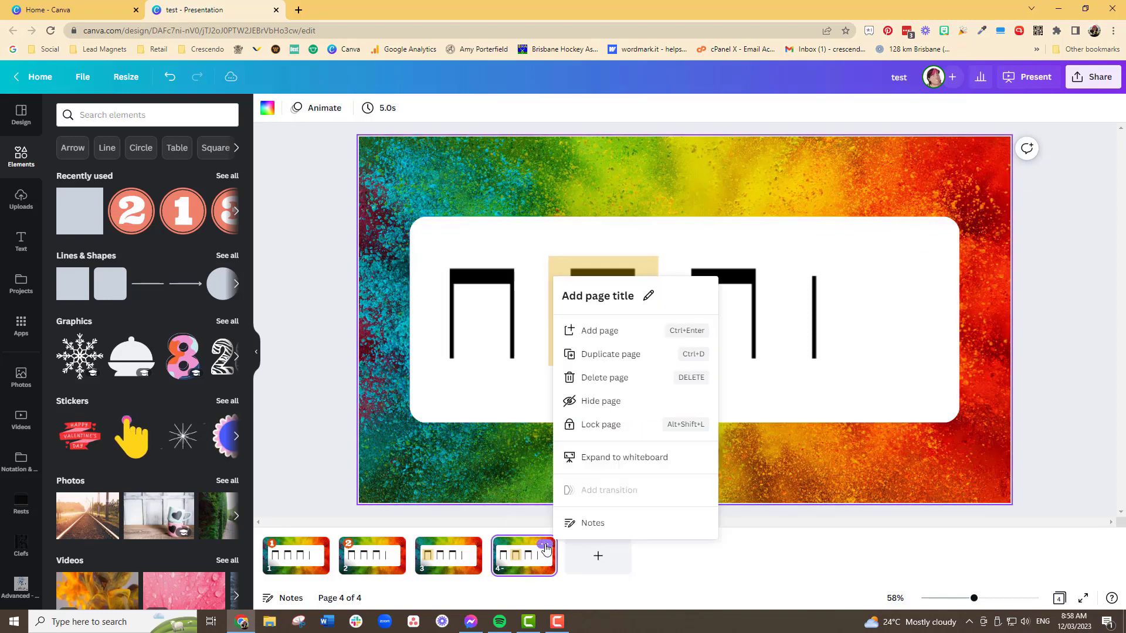
{"action": "left_click", "coordinate": [616, 354]}
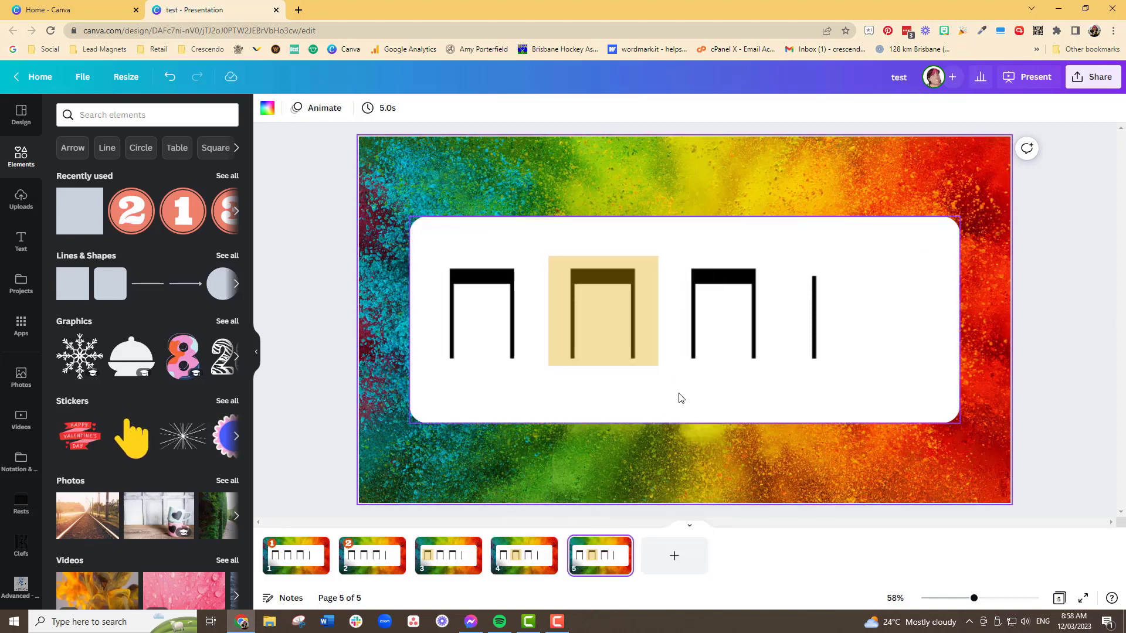
{"action": "left_click", "coordinate": [641, 359]}
{"action": "left_click_drag", "start_coordinate": [641, 354], "coordinate": [727, 356]}
{"action": "left_click", "coordinate": [651, 357]}
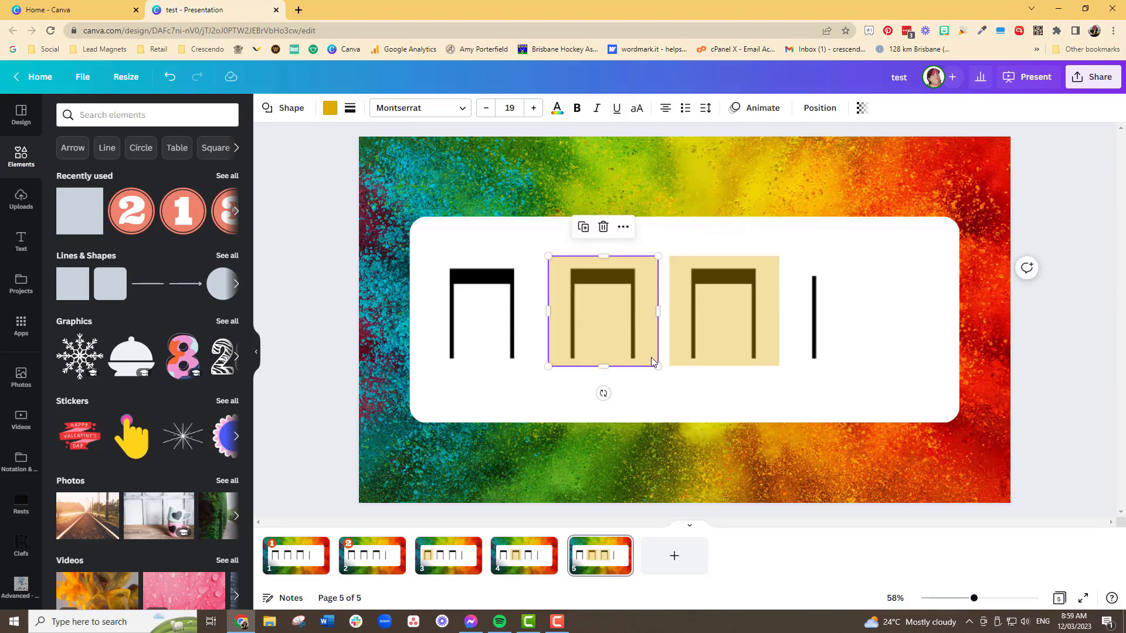
{"action": "key", "text": "Delete"}
- Duplicate page 5 and, on the new page 6, replace the third pair's highlight with a copy over the single fourth note
{"action": "left_click", "coordinate": [620, 544]}
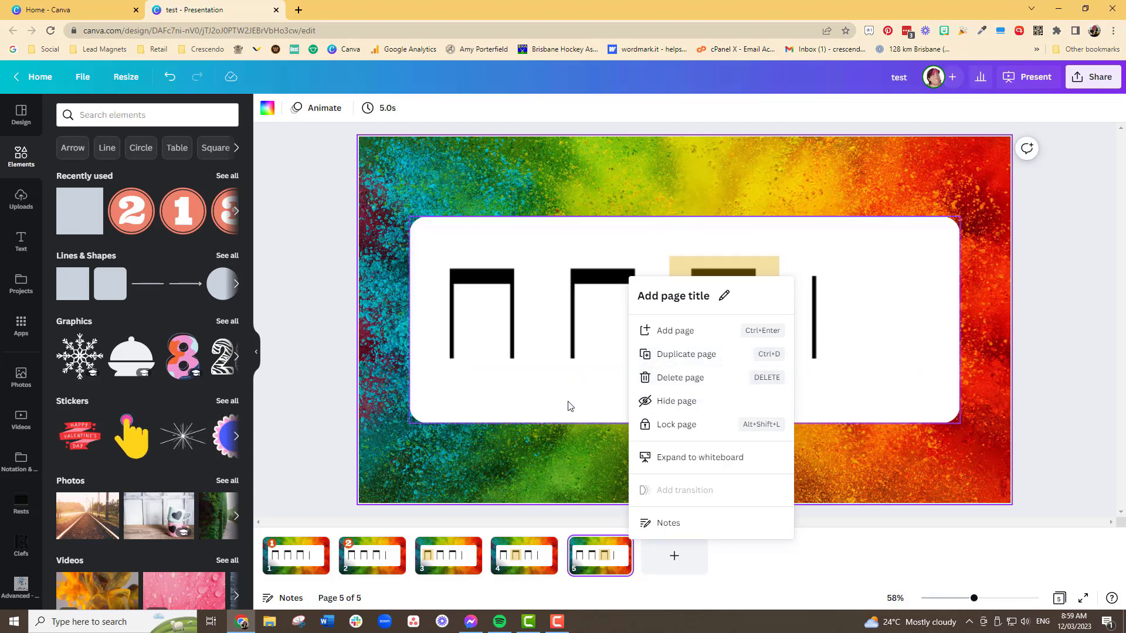
{"action": "left_click", "coordinate": [703, 355]}
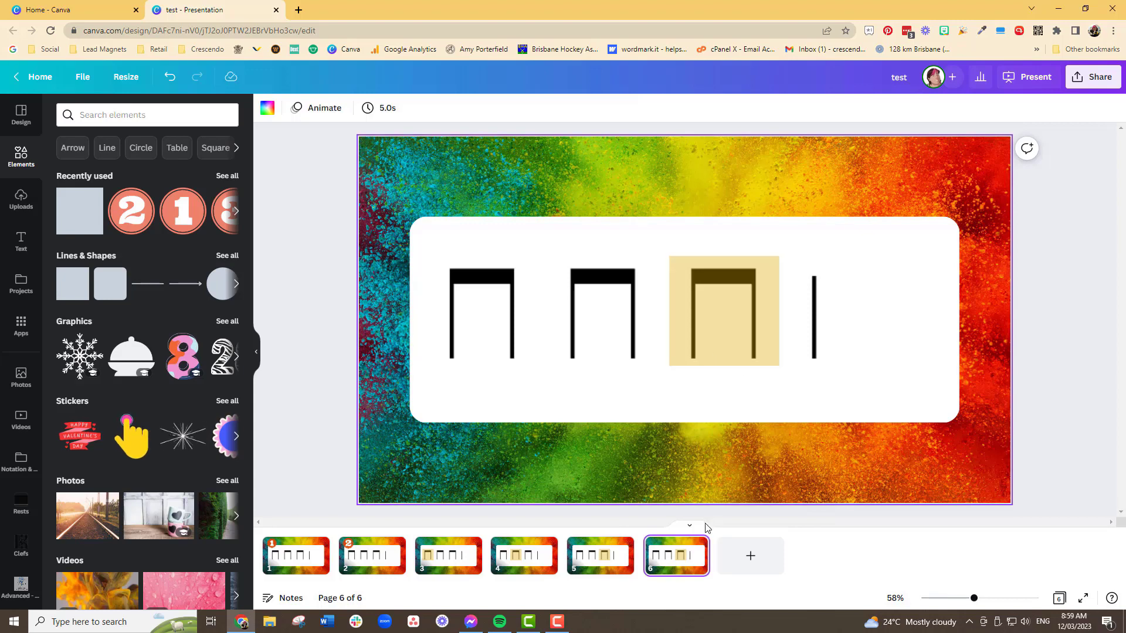
{"action": "left_click", "coordinate": [721, 349]}
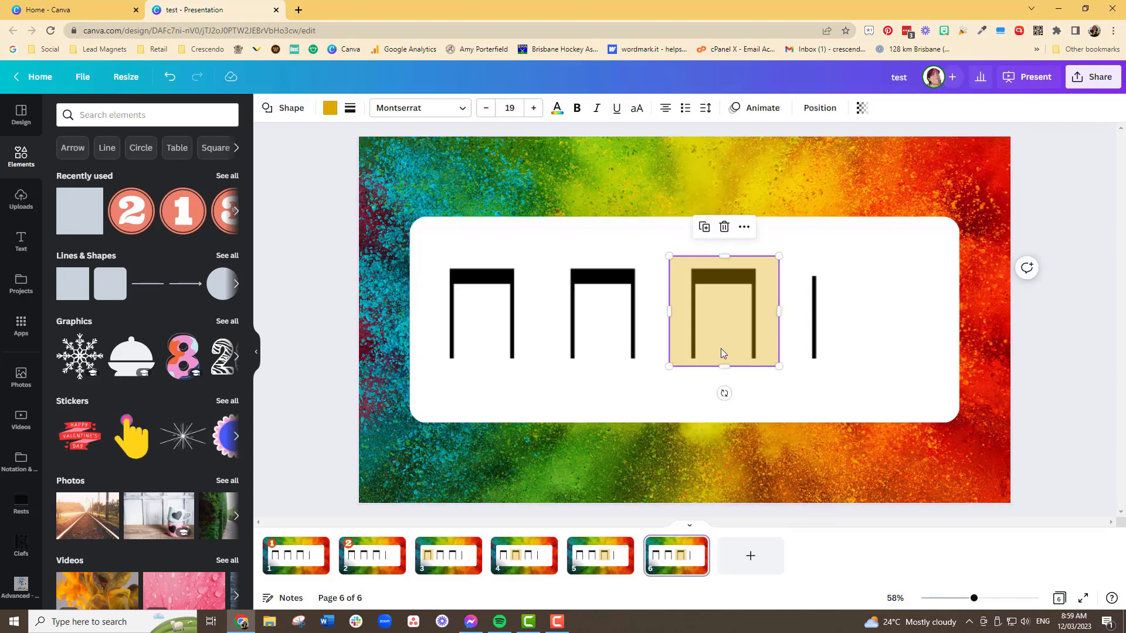
{"action": "left_click_drag", "start_coordinate": [720, 348], "coordinate": [852, 347]}
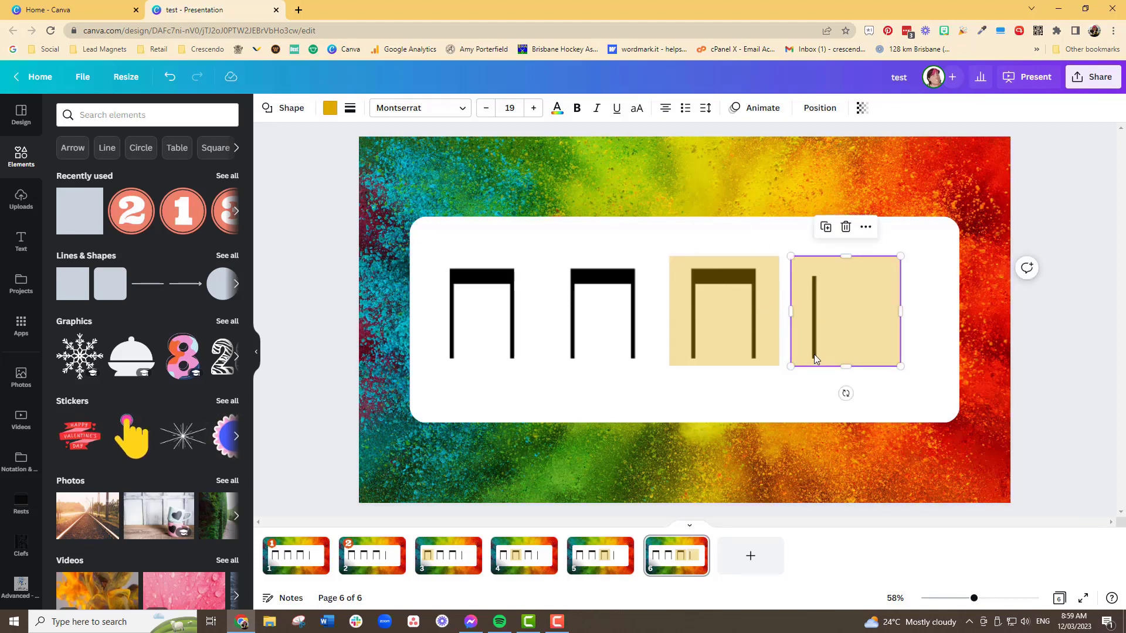
{"action": "left_click", "coordinate": [764, 359]}
{"action": "key", "text": "Delete"}
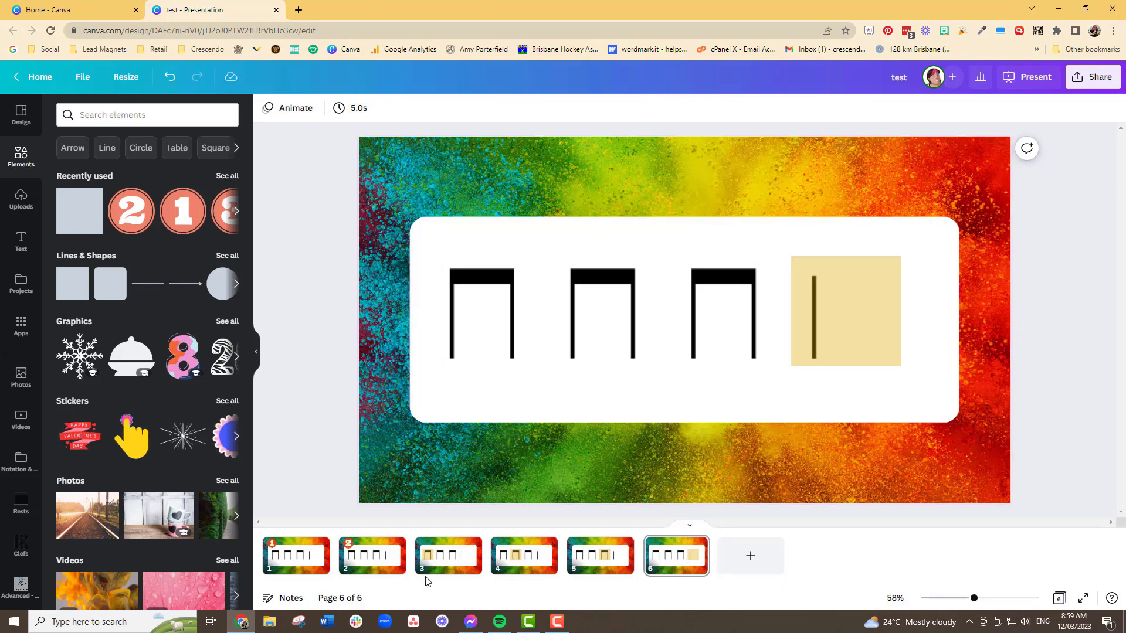
- Step through pages 3 to 6 to check the highlight's movement from beat to beat
{"action": "left_click", "coordinate": [469, 574]}
{"action": "left_click", "coordinate": [545, 573]}
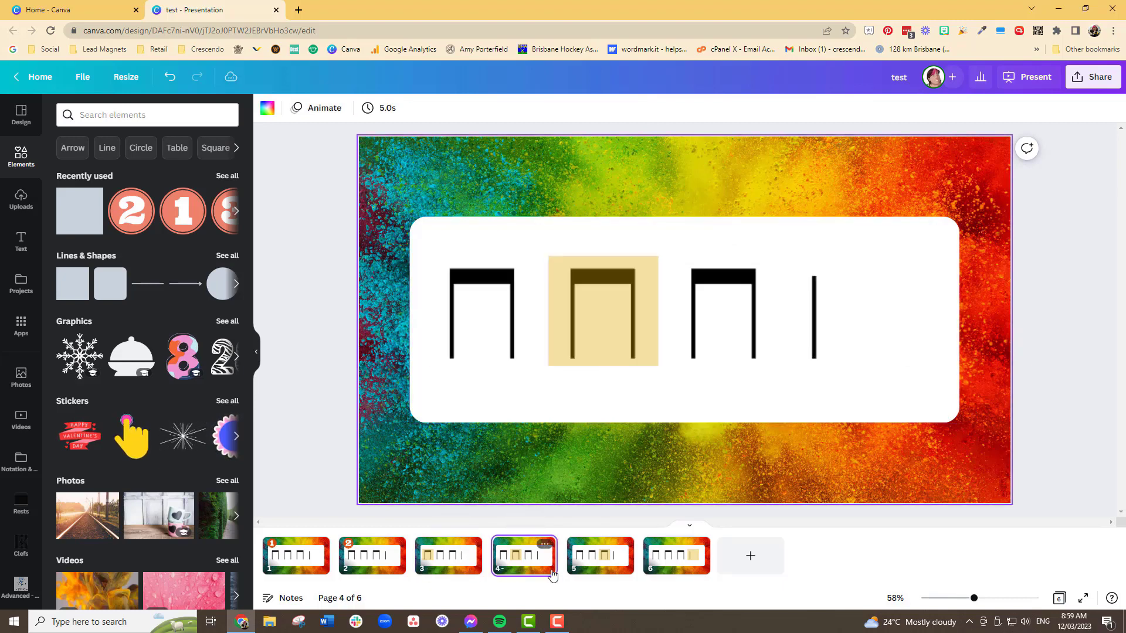
{"action": "left_click", "coordinate": [627, 574]}
{"action": "left_click", "coordinate": [665, 572]}
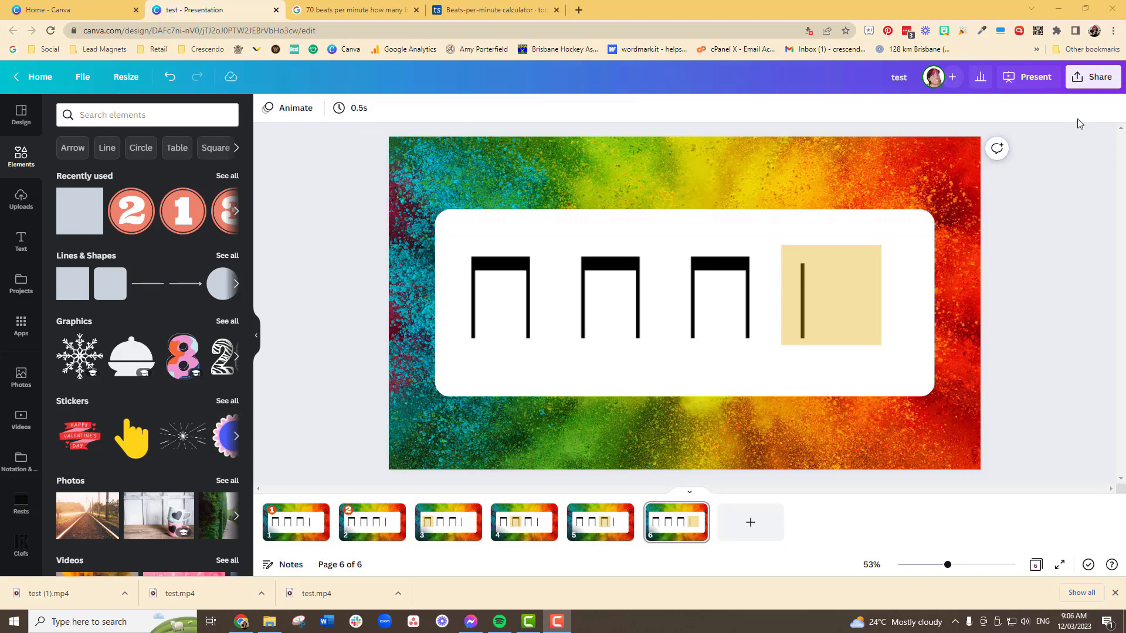
- Download all six pages of the design as PNG images
{"action": "left_click", "coordinate": [1092, 77]}
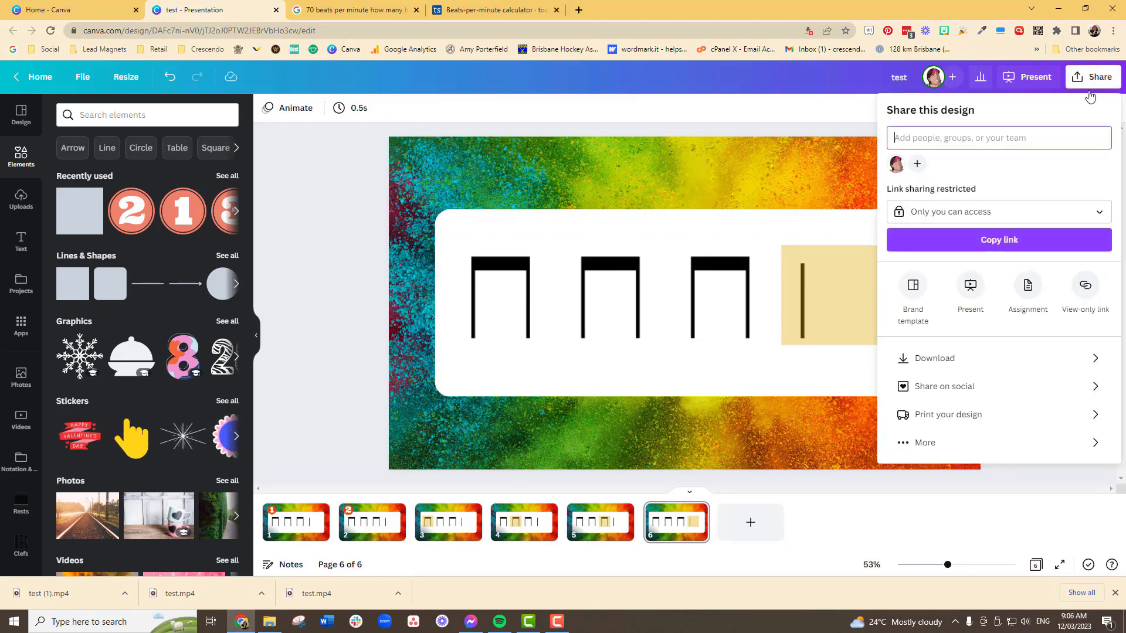
{"action": "left_click", "coordinate": [995, 360]}
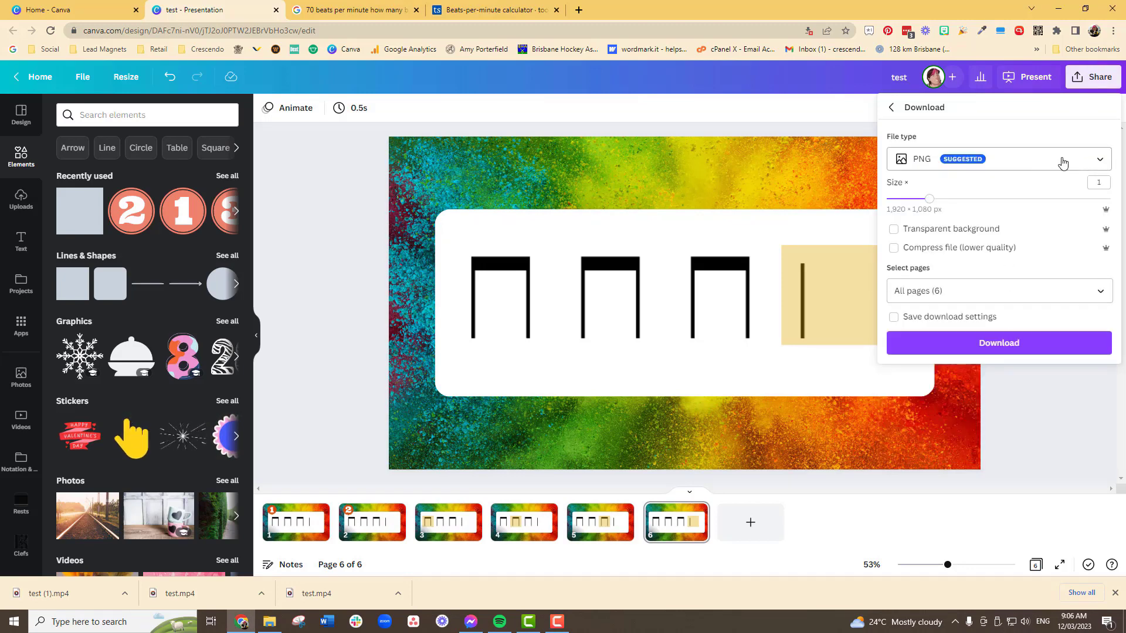
{"action": "left_click", "coordinate": [1002, 347]}
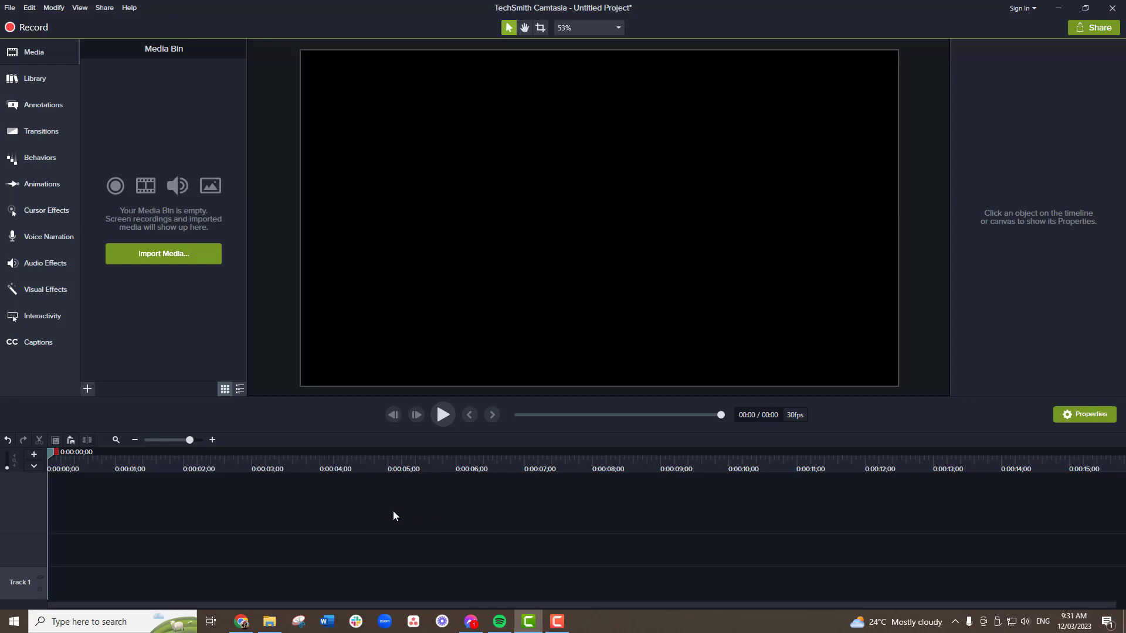
- Switch to Camtasia and import images 1 to 6 from the Downloads test folder into the media bin
{"action": "left_click", "coordinate": [88, 389]}
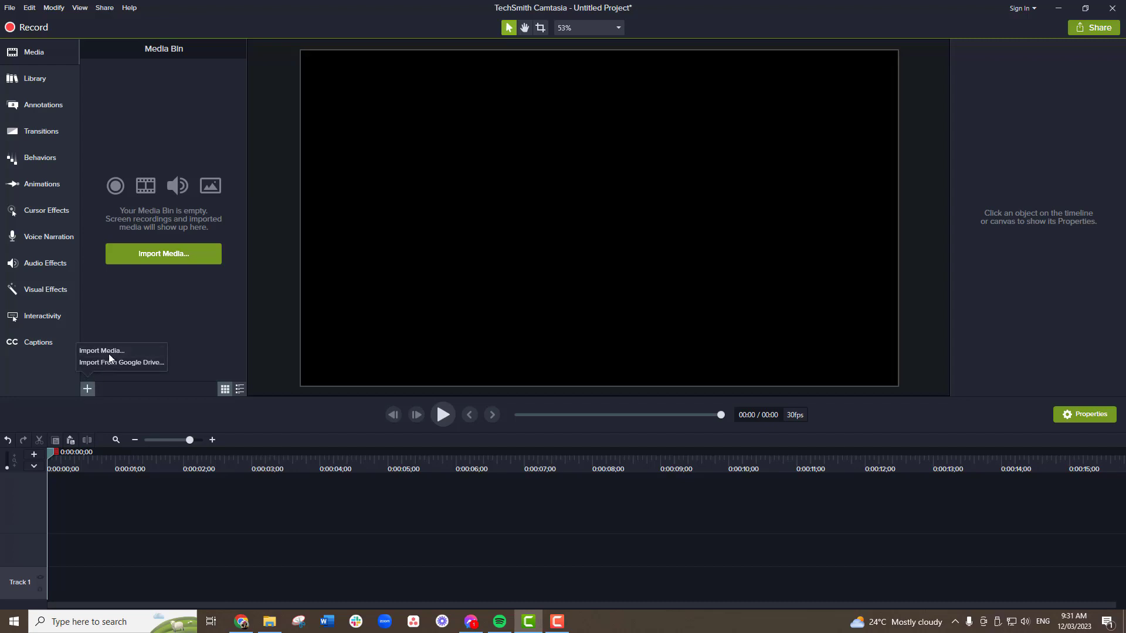
{"action": "left_click", "coordinate": [108, 351]}
{"action": "left_click", "coordinate": [145, 100]}
{"action": "left_click", "coordinate": [469, 114], "text": "ctrl"}
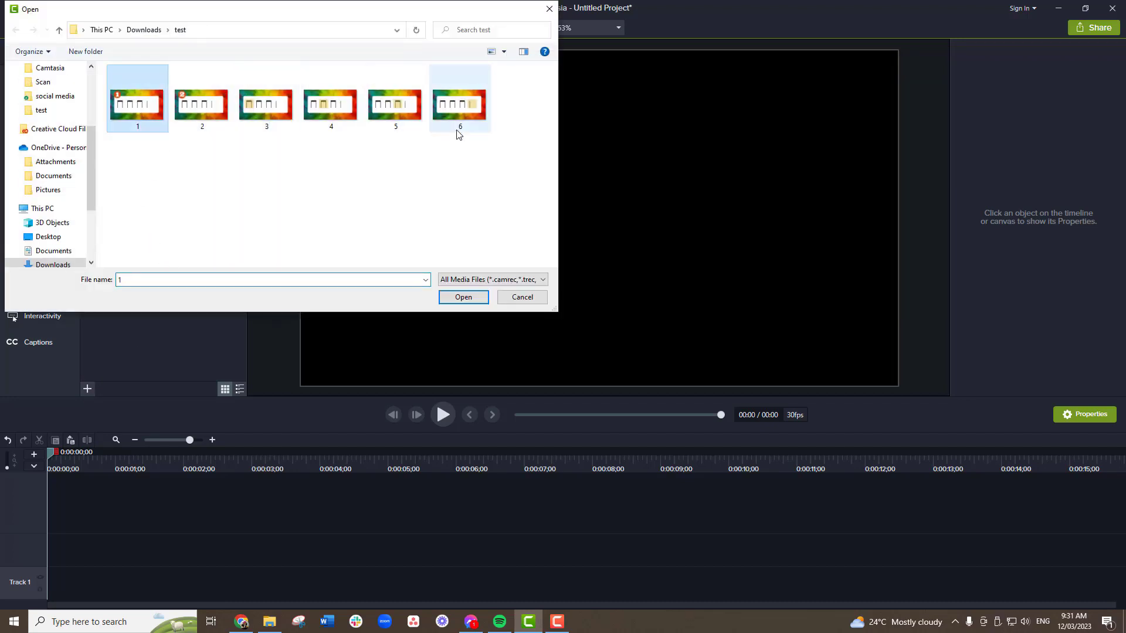
{"action": "key", "text": "ctrl+a"}
{"action": "left_click", "coordinate": [450, 299]}
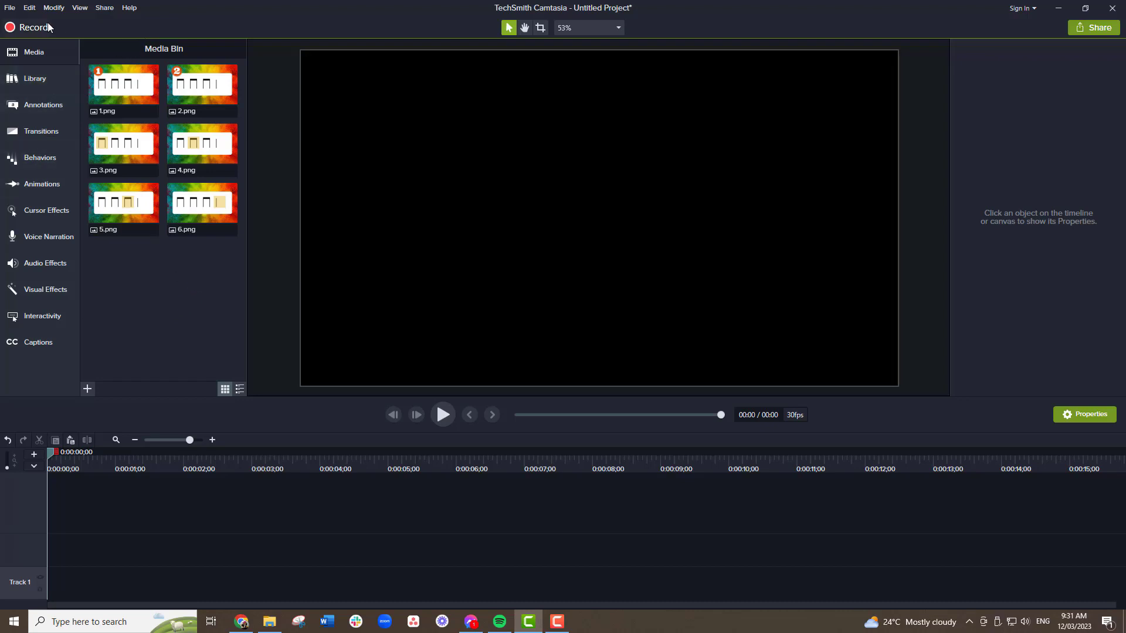
- Accept a default image duration of 1 second in the timing preferences
{"action": "left_click", "coordinate": [10, 8]}
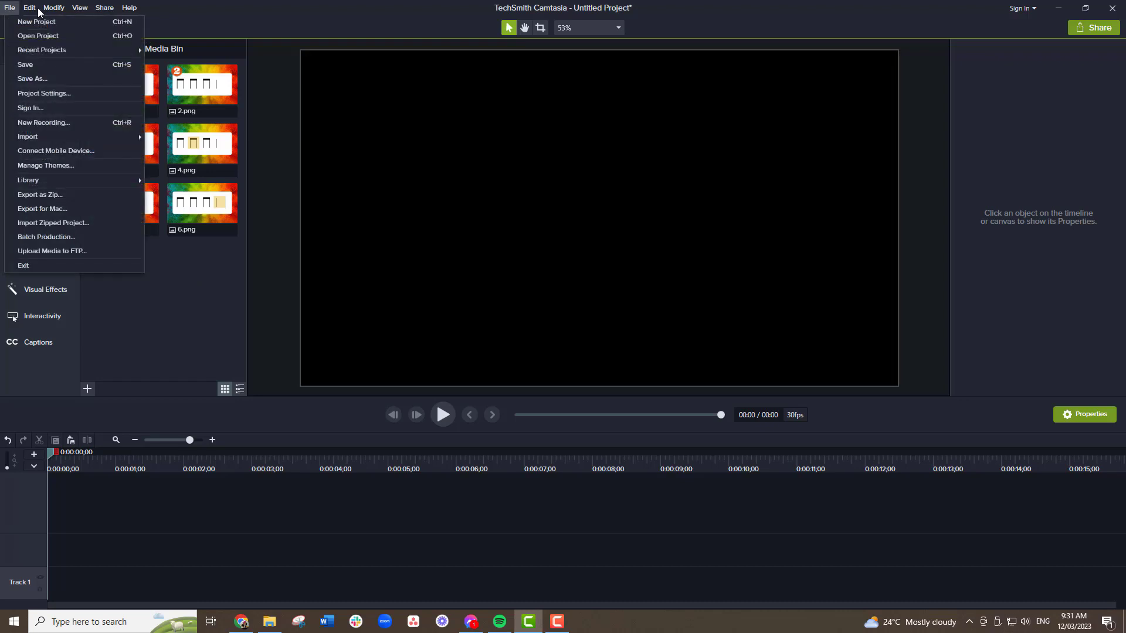
{"action": "mouse_move", "coordinate": [29, 8]}
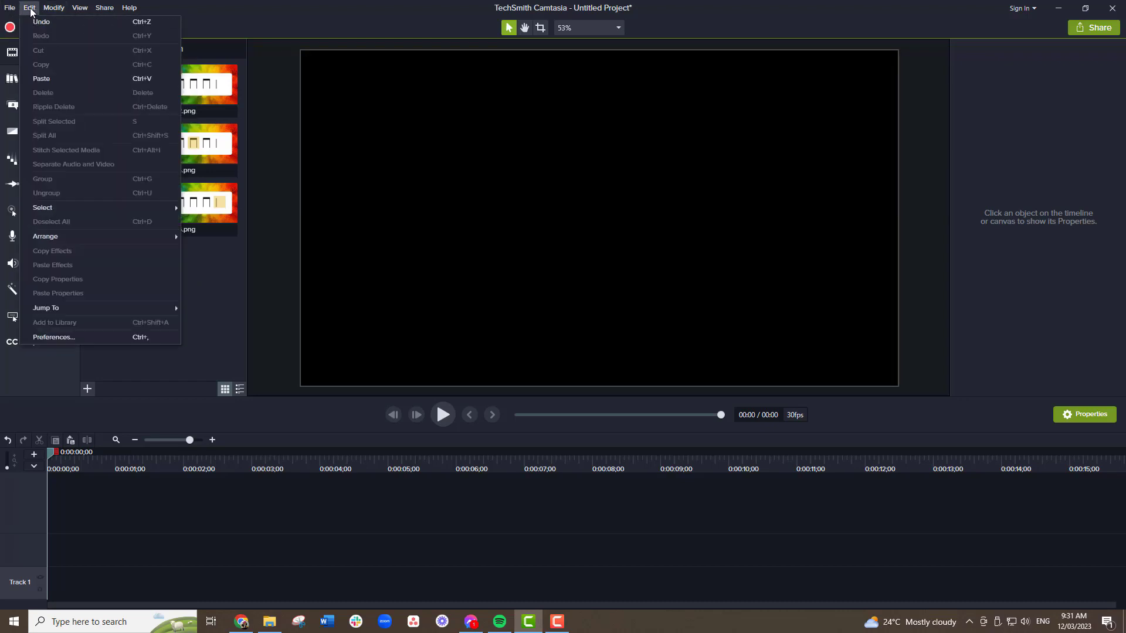
{"action": "left_click", "coordinate": [64, 338]}
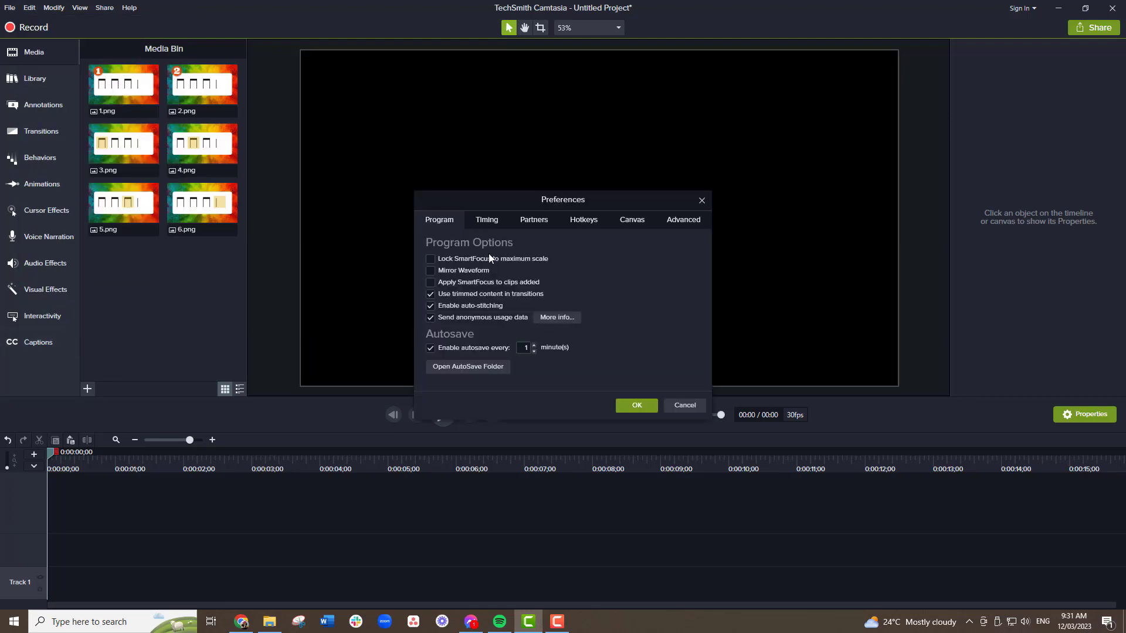
{"action": "left_click", "coordinate": [488, 220]}
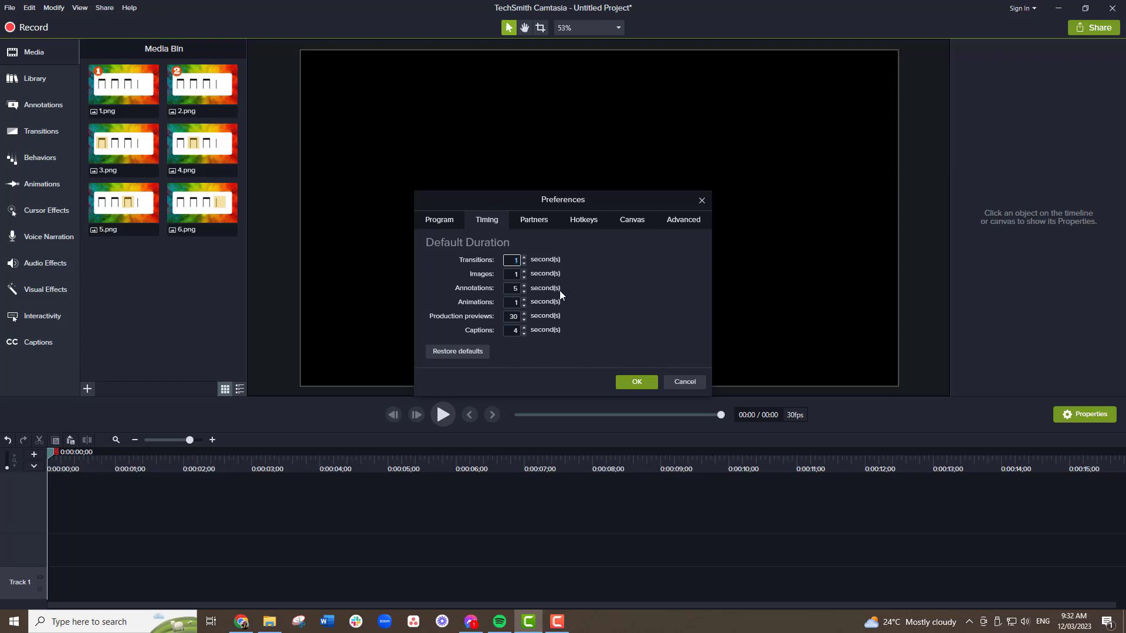
{"action": "left_click", "coordinate": [631, 382]}
- Place 1.png at the start of Track 1 on the timeline
{"action": "left_click", "coordinate": [106, 75]}
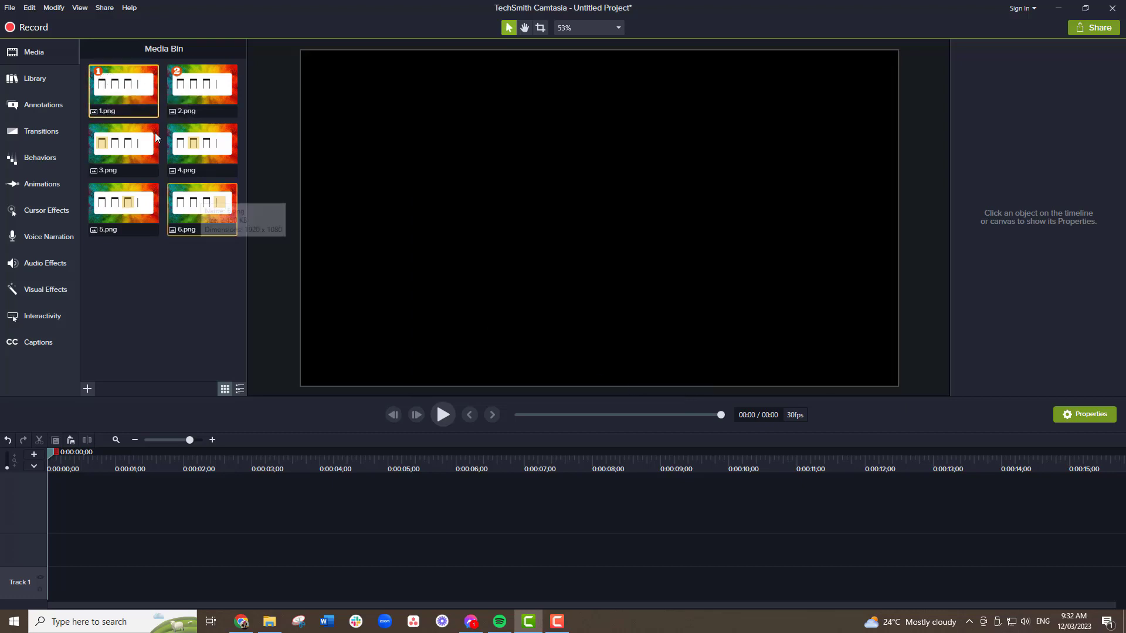
{"action": "left_click_drag", "start_coordinate": [117, 75], "coordinate": [46, 592]}
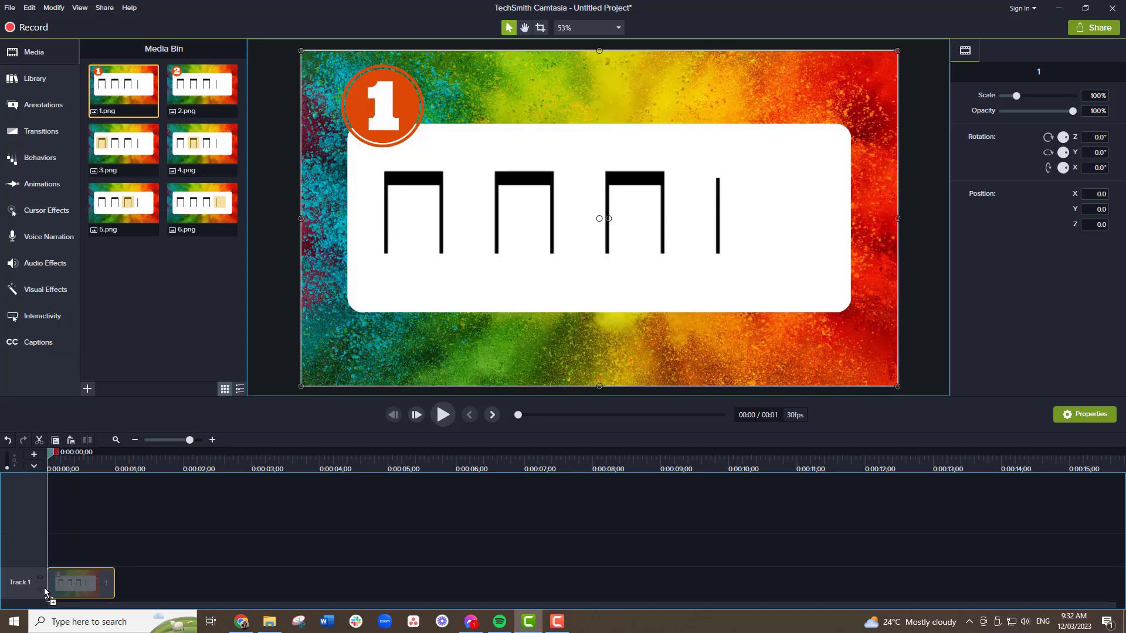
- Place images 2.png to 6.png in numerical order directly after 1.png on Track 1, end to end without gaps
{"action": "left_click_drag", "start_coordinate": [202, 91], "coordinate": [148, 582]}
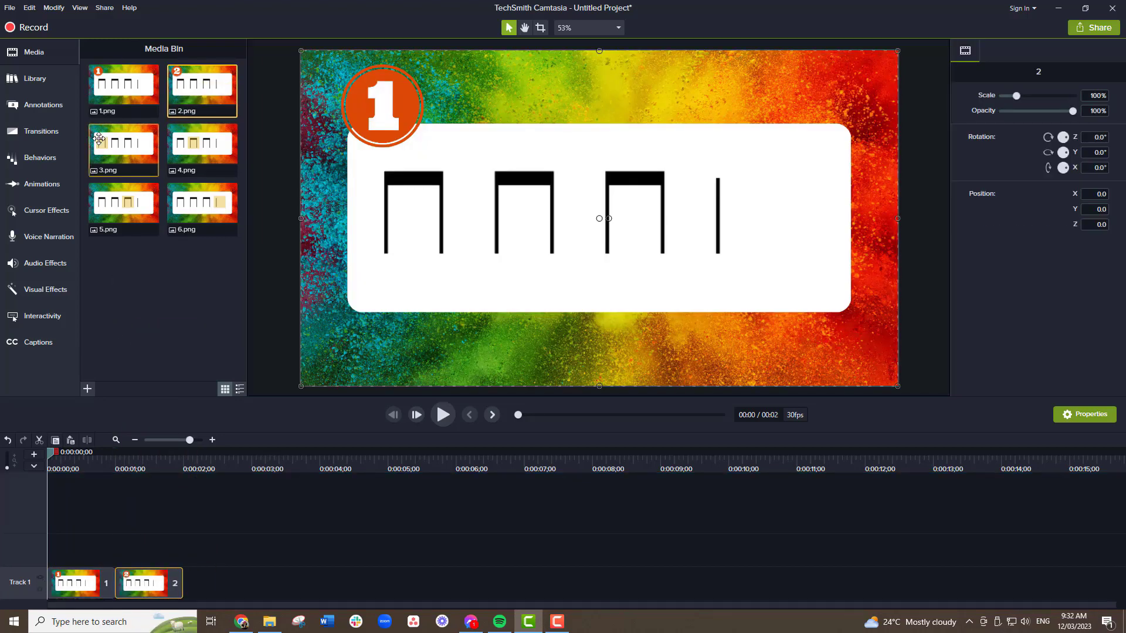
{"action": "left_click_drag", "start_coordinate": [98, 138], "coordinate": [193, 583]}
{"action": "left_click_drag", "start_coordinate": [309, 558], "coordinate": [253, 586]}
{"action": "left_click_drag", "start_coordinate": [123, 208], "coordinate": [322, 600]}
{"action": "left_click_drag", "start_coordinate": [202, 208], "coordinate": [392, 585]}
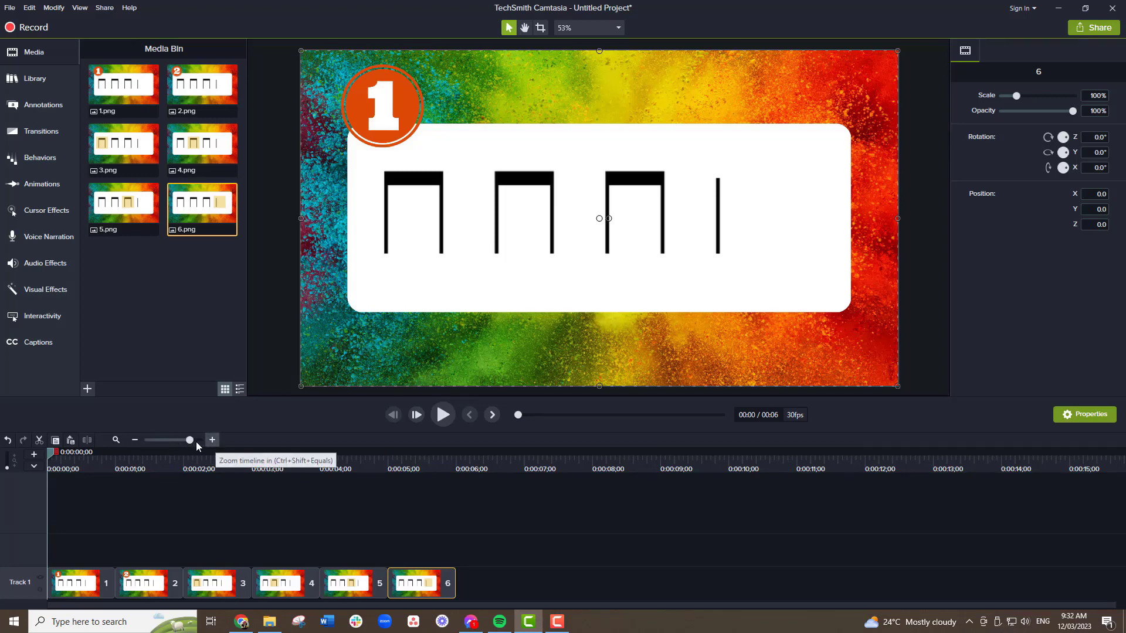
- Play back the six-image sequence from the start to check the beat highlights, and stop playback
{"action": "mouse_move", "coordinate": [189, 440]}
{"action": "left_mouse_down"}
{"action": "mouse_move", "coordinate": [174, 441]}
{"action": "mouse_move", "coordinate": [187, 440]}
{"action": "left_mouse_up"}
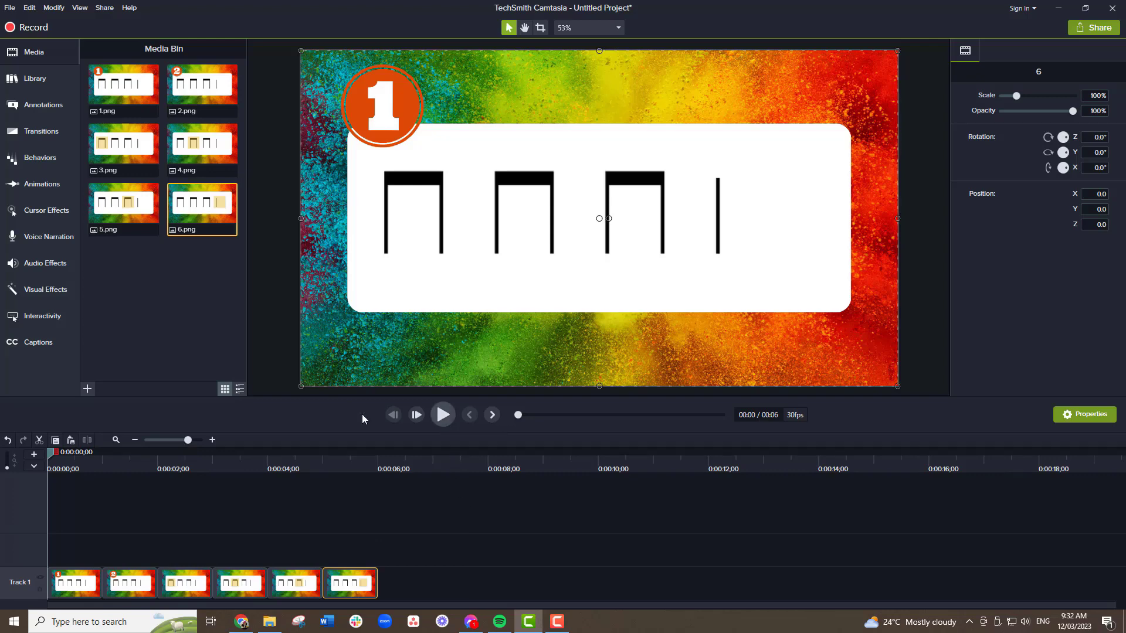
{"action": "left_click", "coordinate": [442, 415]}
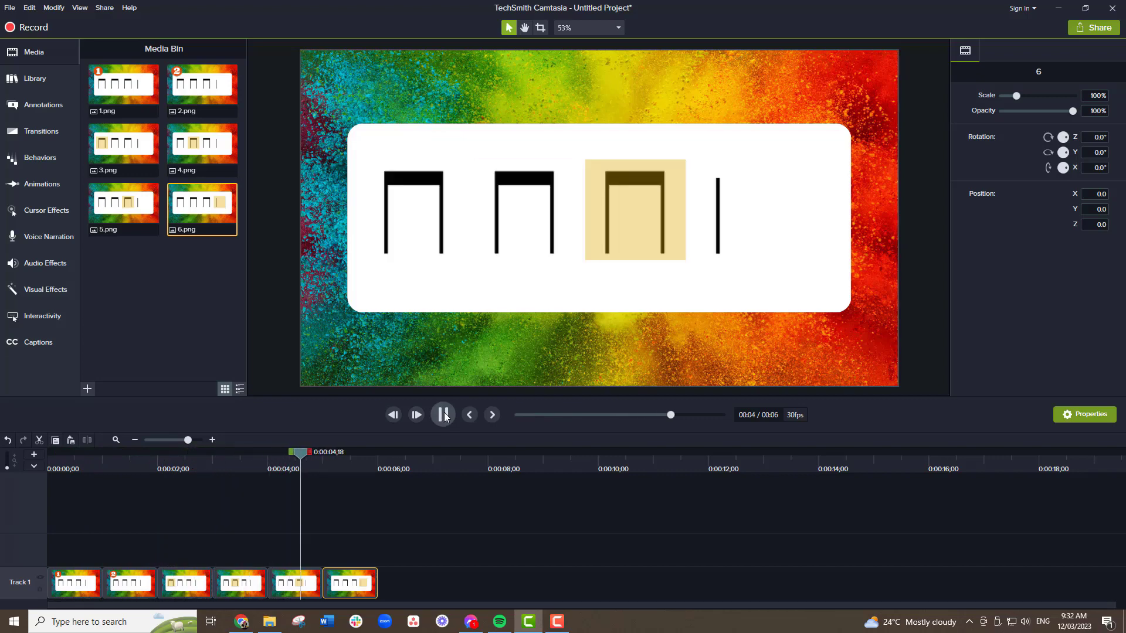
{"action": "left_click", "coordinate": [442, 415]}
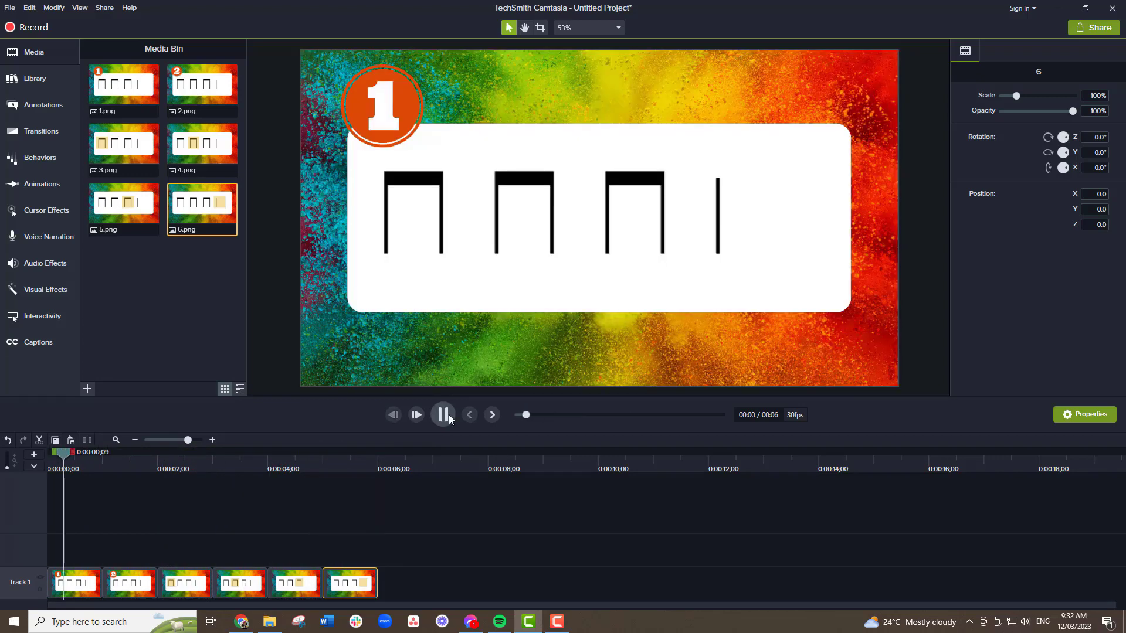
{"action": "left_click", "coordinate": [443, 415]}
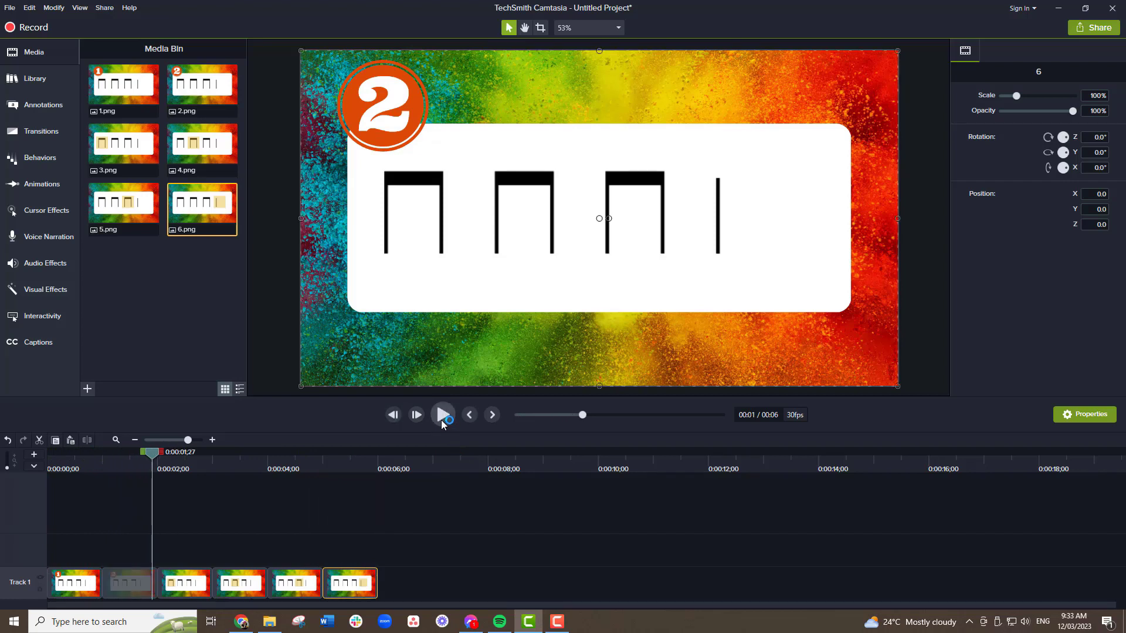
- Try trimming the end of the 6.png clip on Track 1 slightly, and extend it back to its full length
{"action": "left_click_drag", "start_coordinate": [376, 583], "coordinate": [372, 582]}
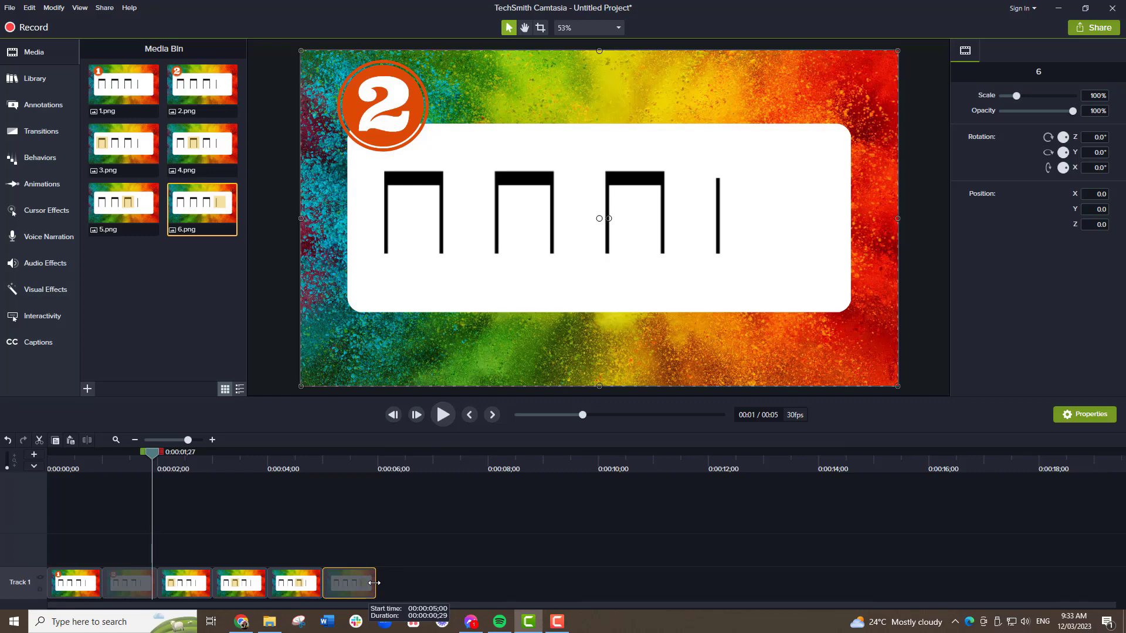
{"action": "left_click_drag", "start_coordinate": [374, 583], "coordinate": [376, 582]}
- Return the playhead to the beginning of the timeline and preview the whole image sequence again, pausing once it has looped
{"action": "left_click_drag", "start_coordinate": [154, 456], "coordinate": [40, 462]}
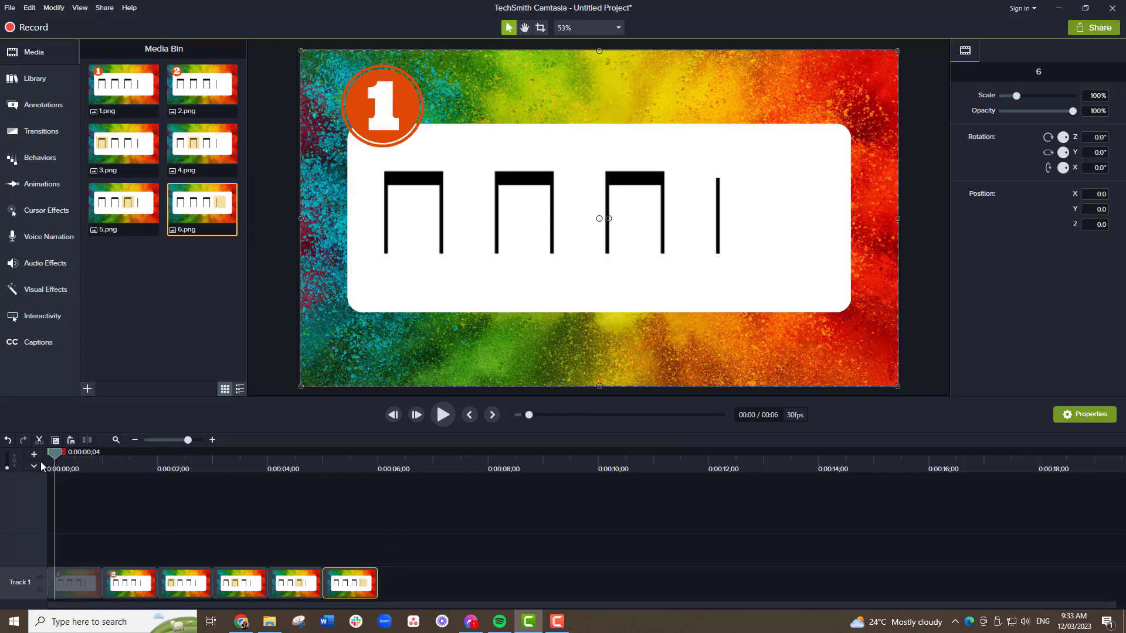
{"action": "left_click", "coordinate": [444, 420]}
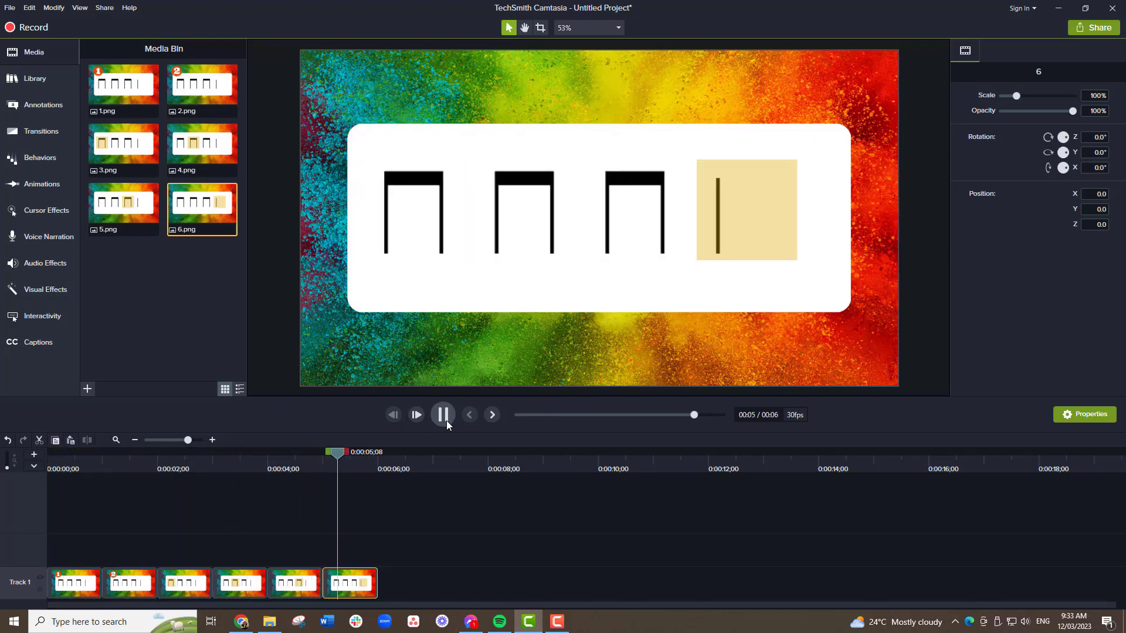
{"action": "left_click", "coordinate": [446, 420]}
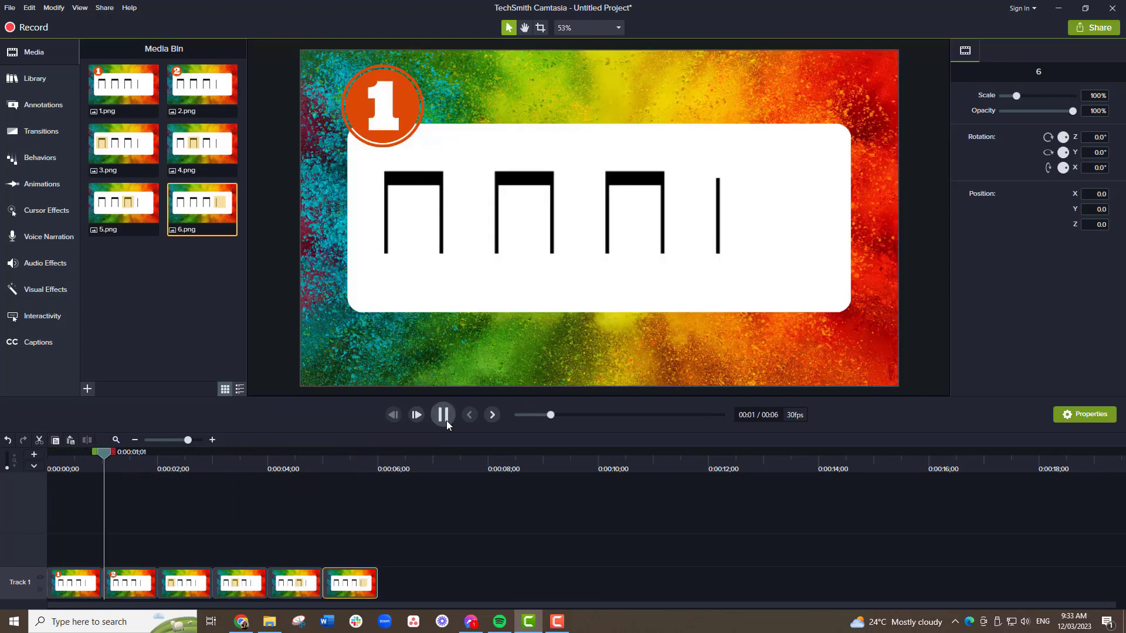
{"action": "left_click", "coordinate": [446, 420]}
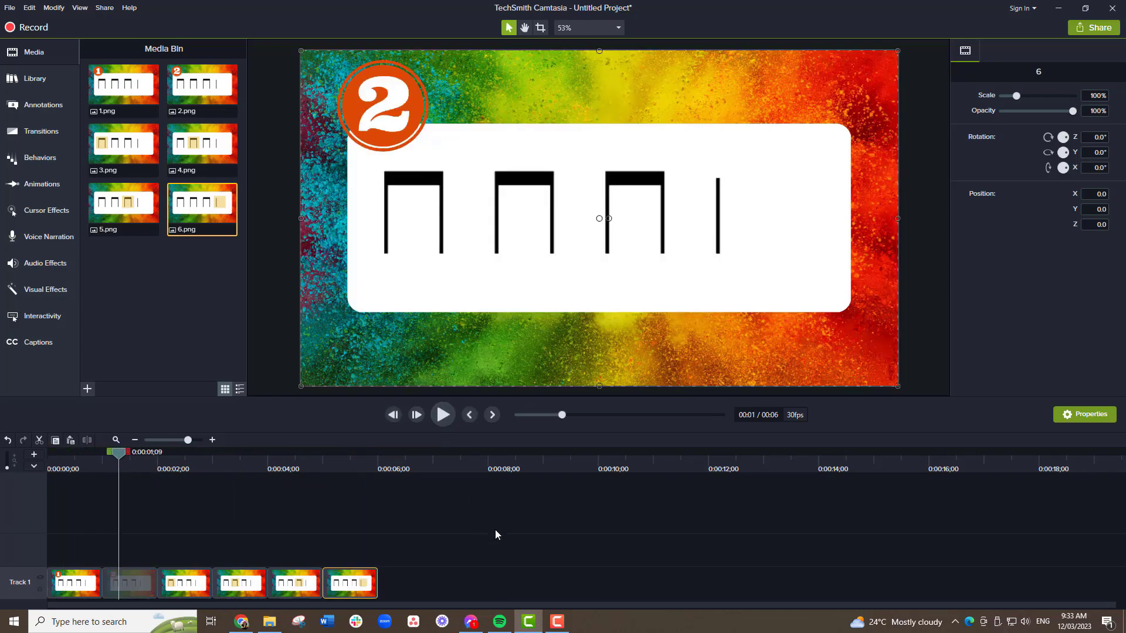